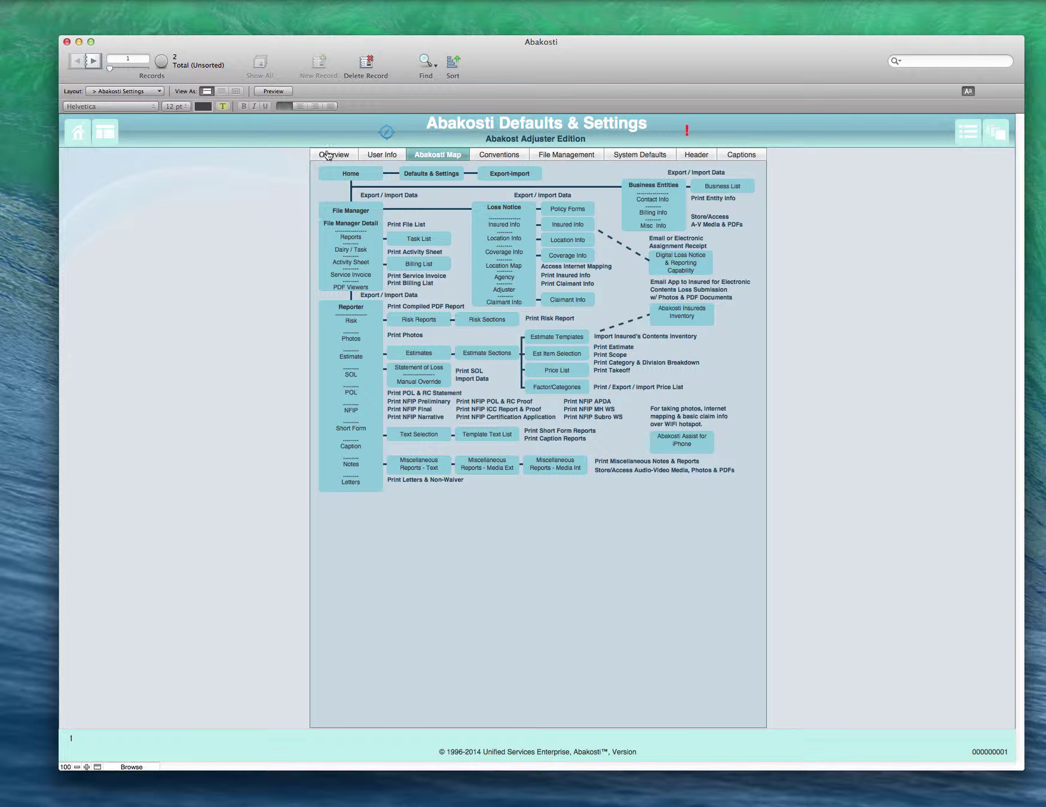
Visit the About Abakosti page and the settings map, then show the File Manager's five claim files.
left_click(83, 133)
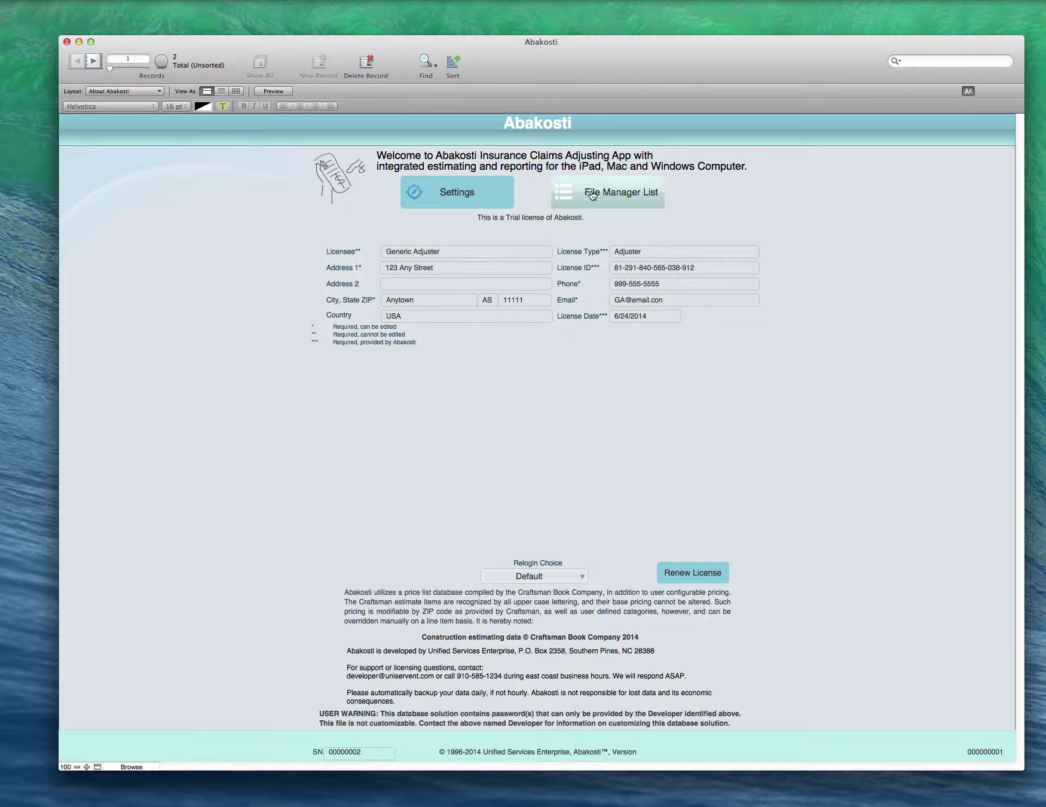
left_click(457, 191)
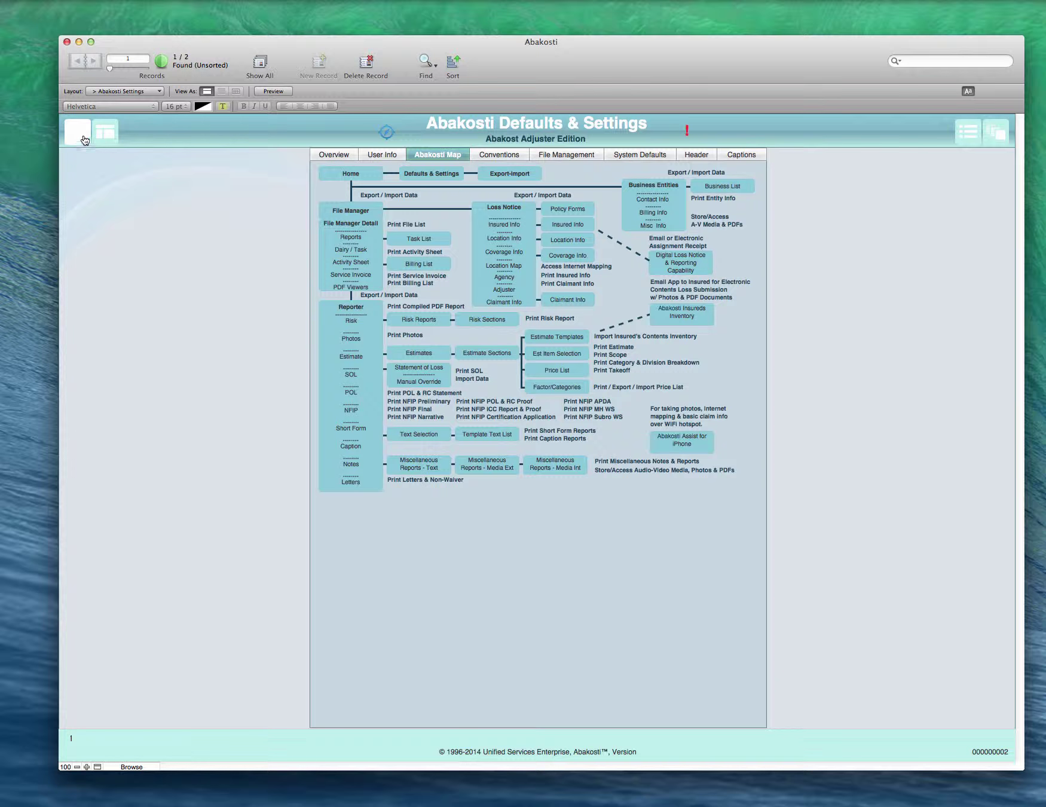
left_click(82, 135)
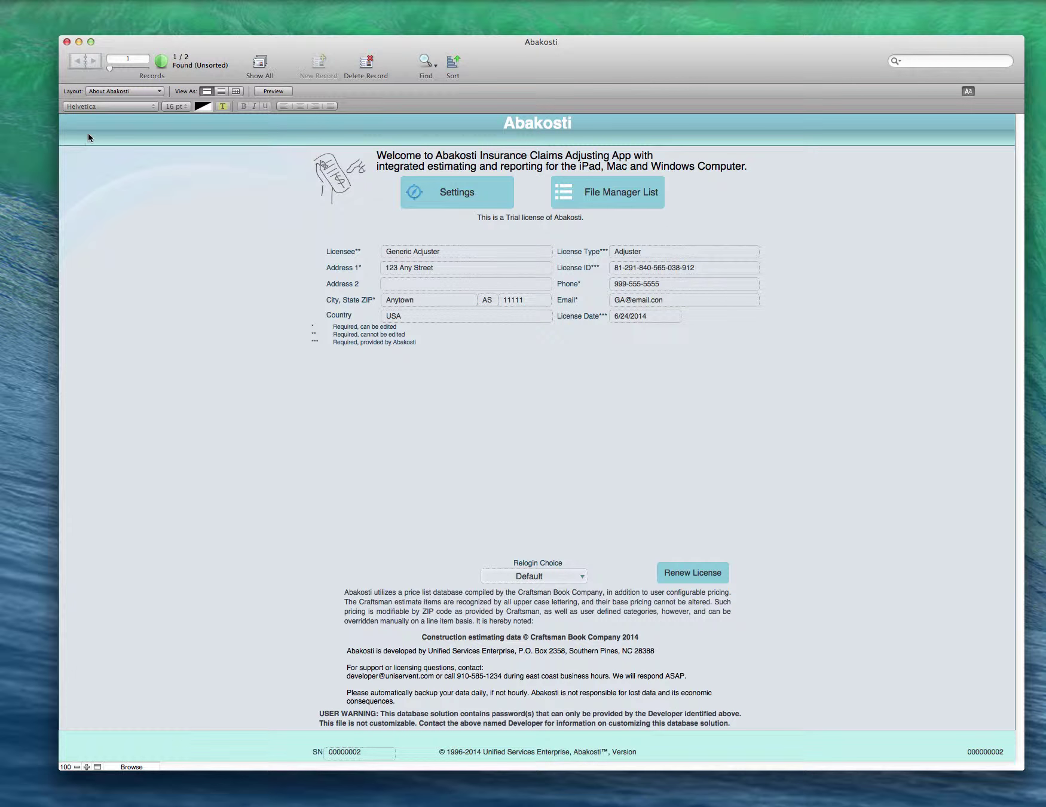
left_click(89, 138)
left_click(965, 135)
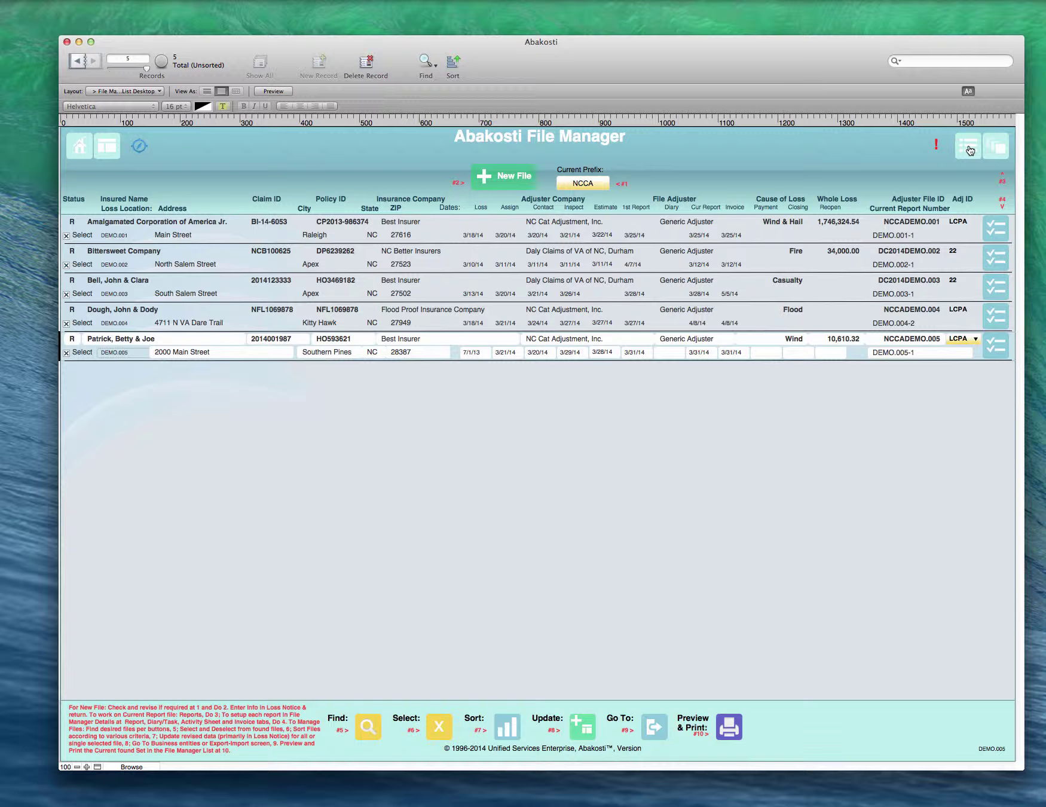
left_click(1002, 152)
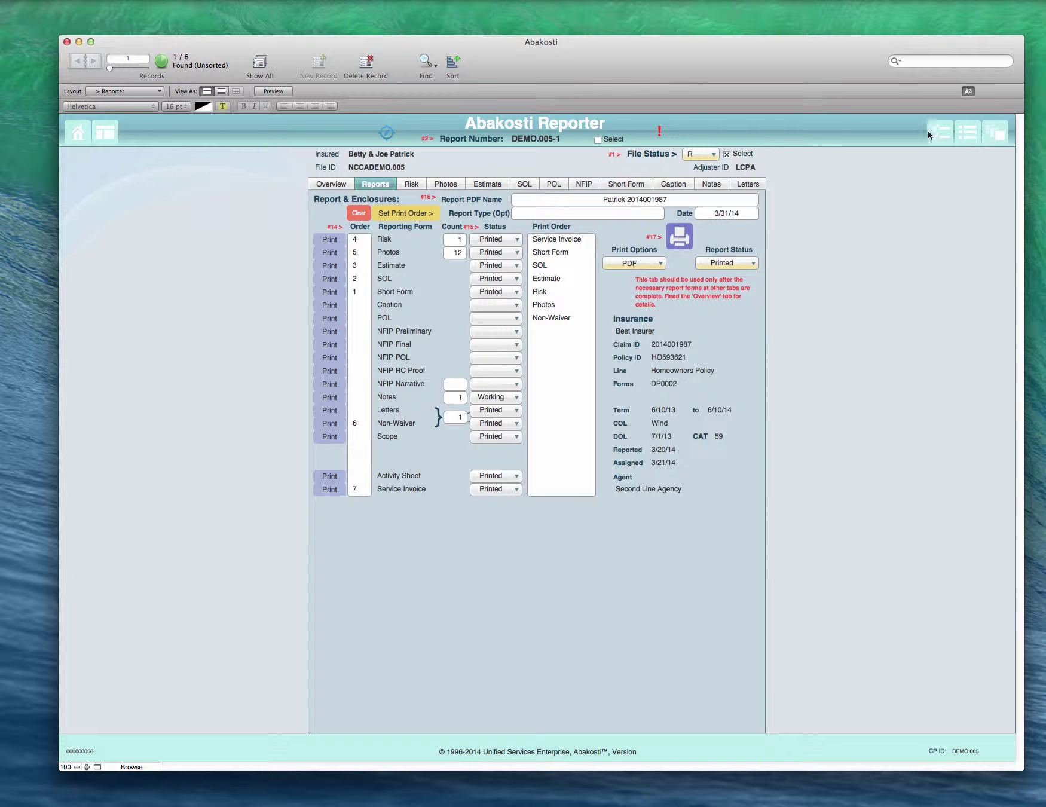
Return to the File Manager list of claim files.
left_click(983, 143)
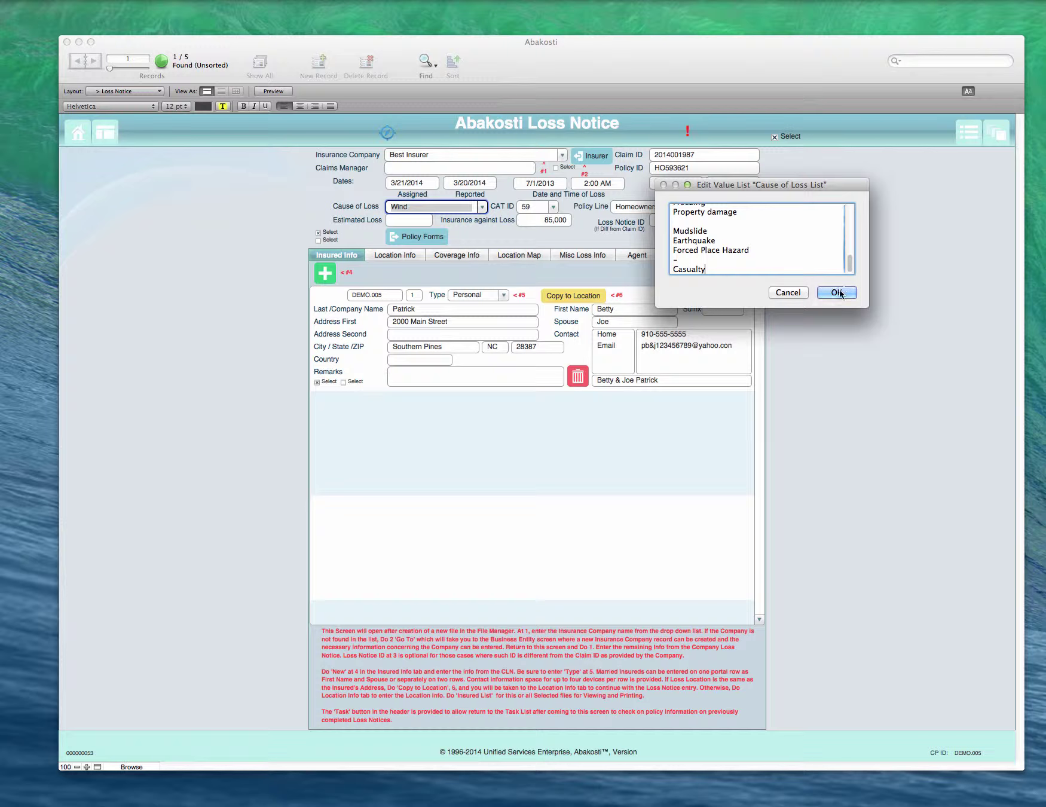
left_click(788, 295)
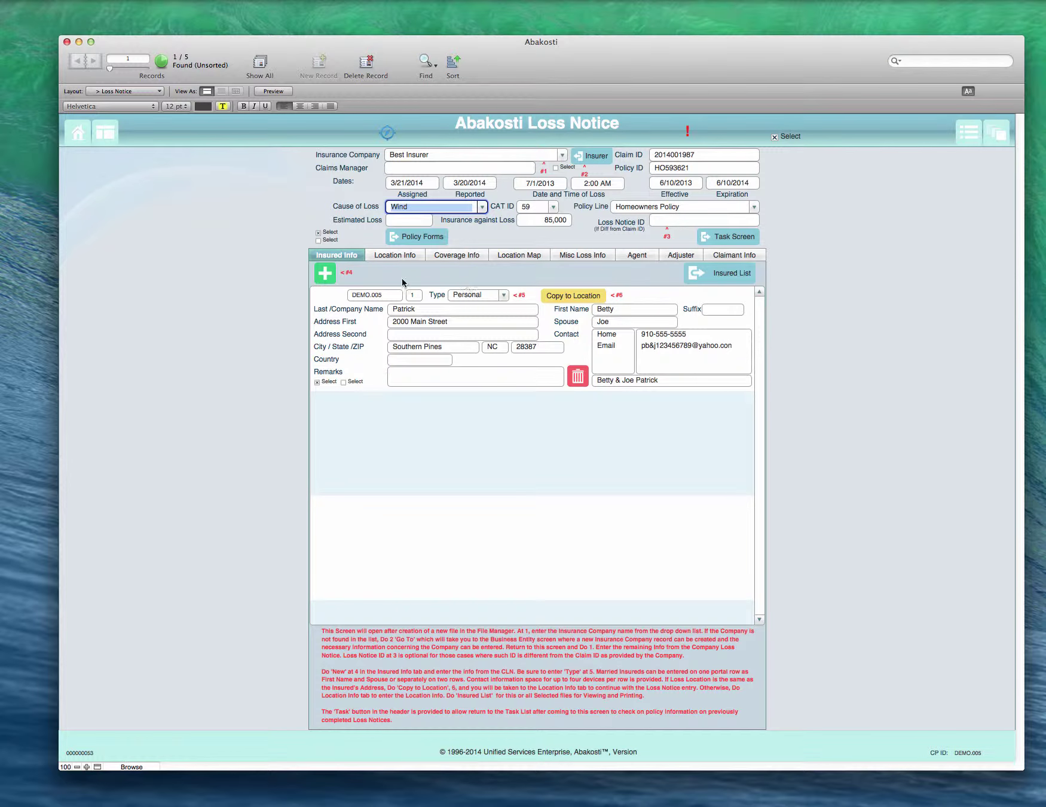
left_click(482, 206)
left_click(482, 208)
left_click(478, 238)
left_click(752, 207)
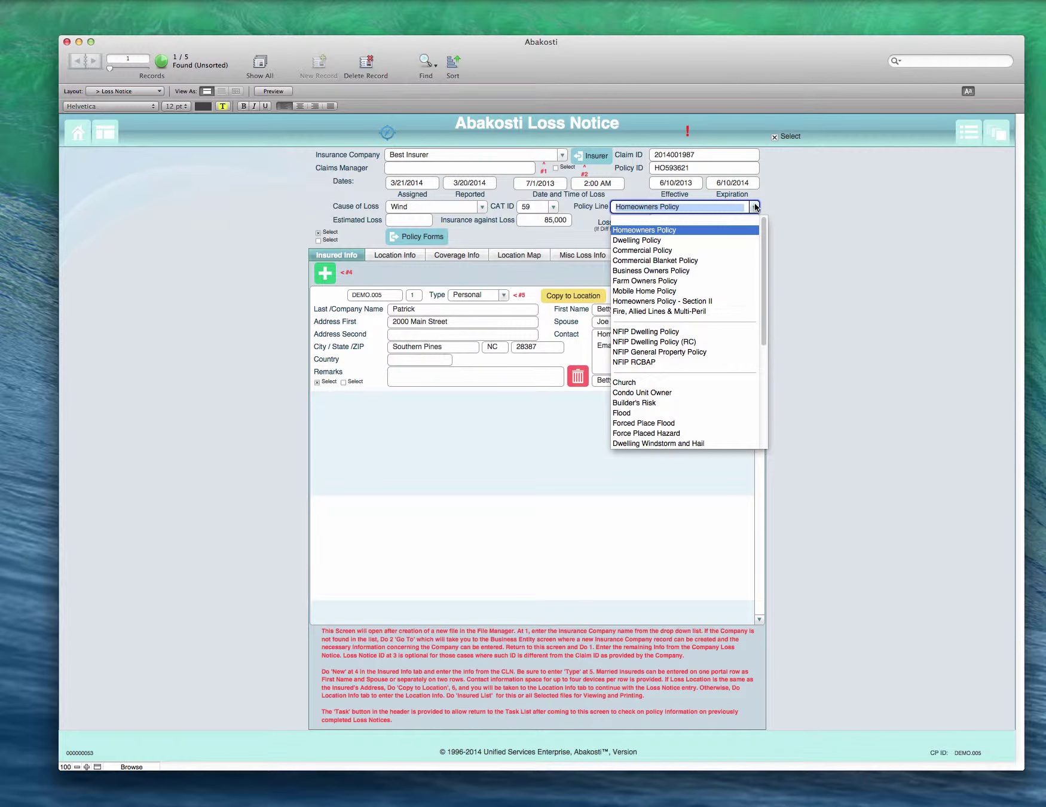
scroll(763, 433, "down", 5)
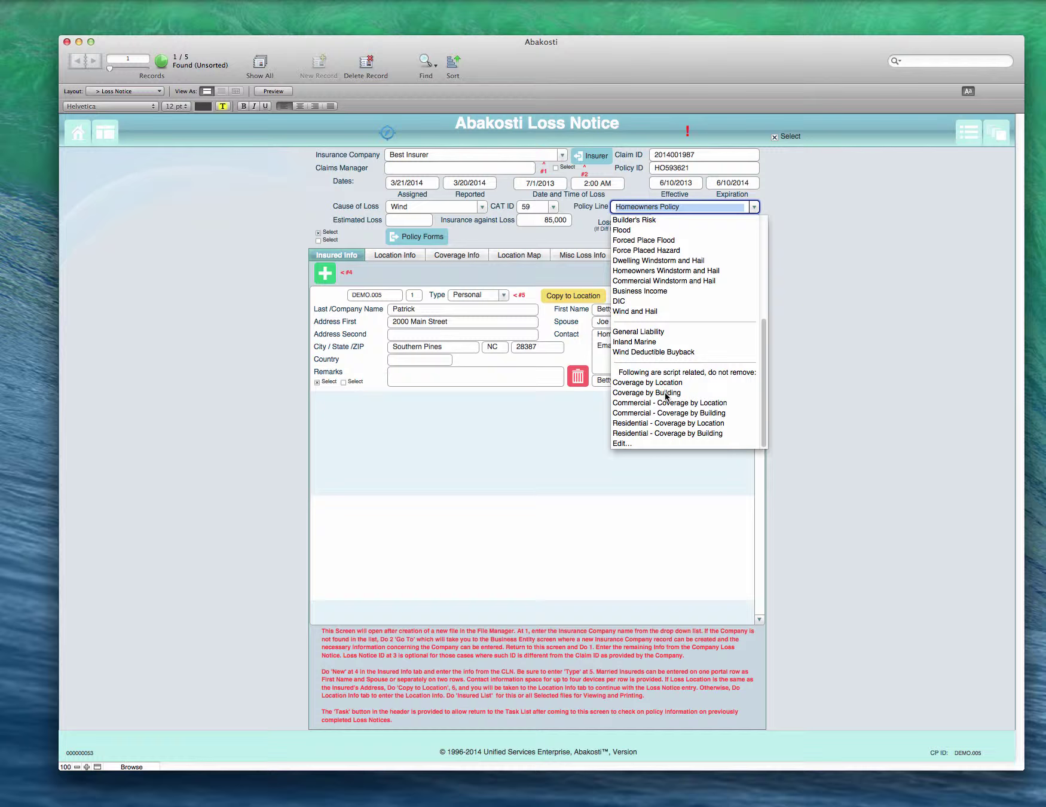
left_click(839, 273)
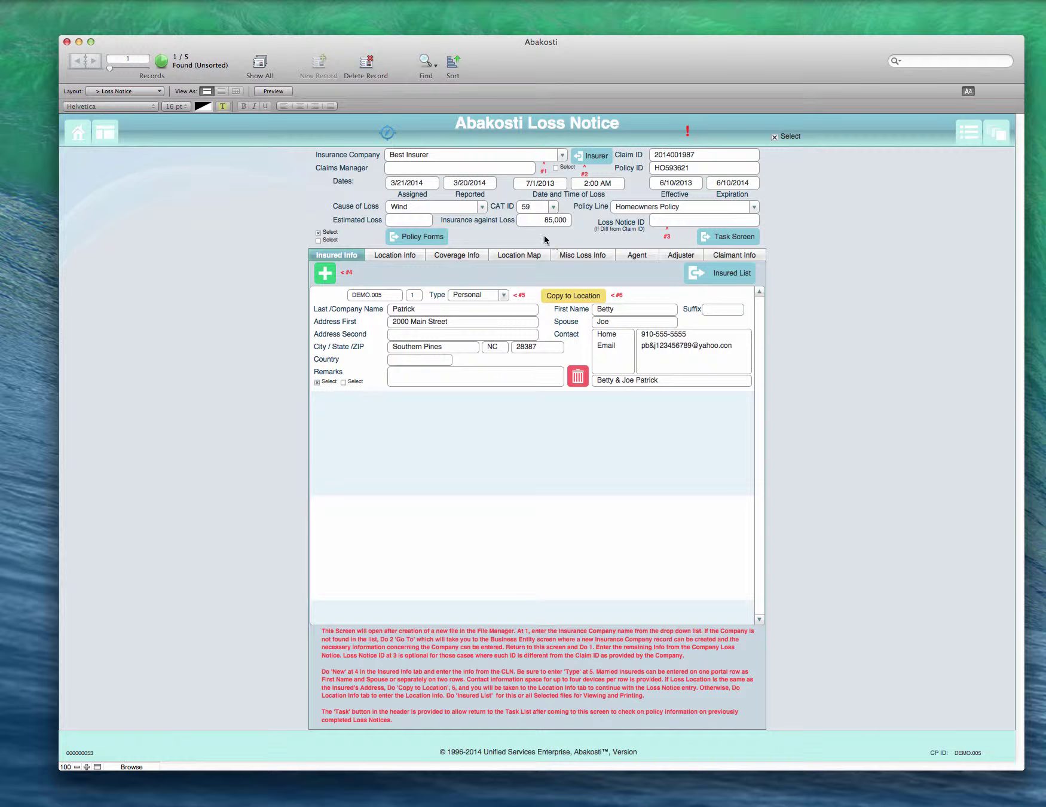
left_click(416, 239)
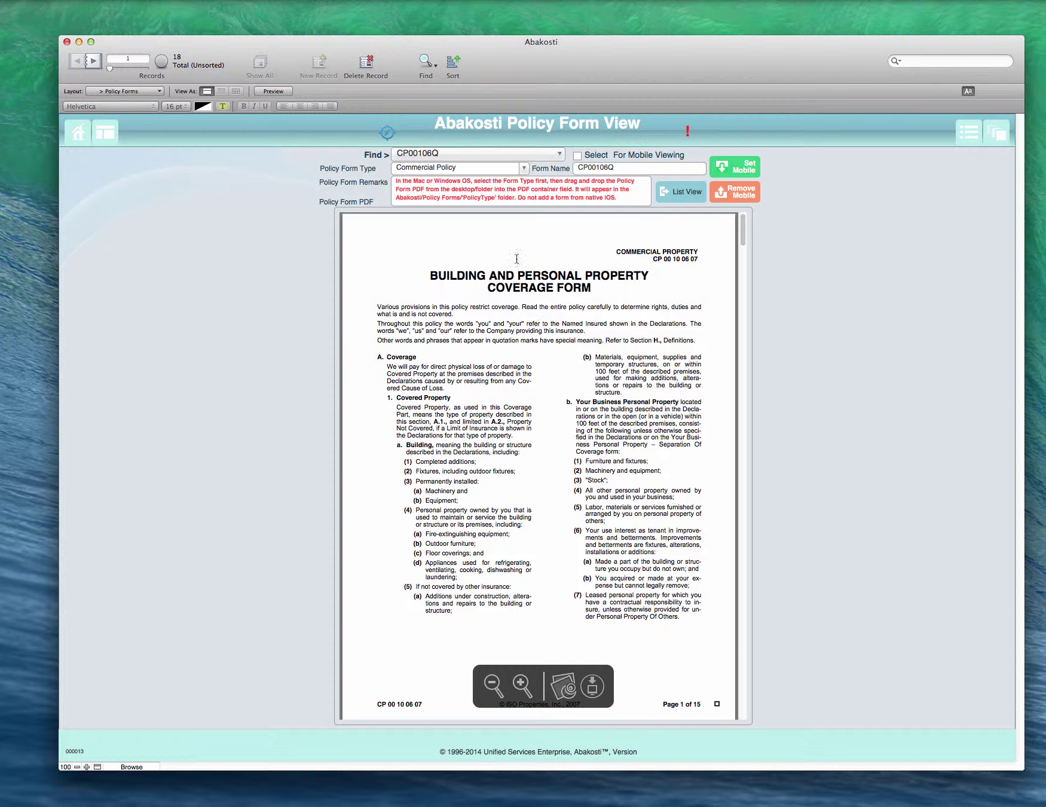
left_click(536, 156)
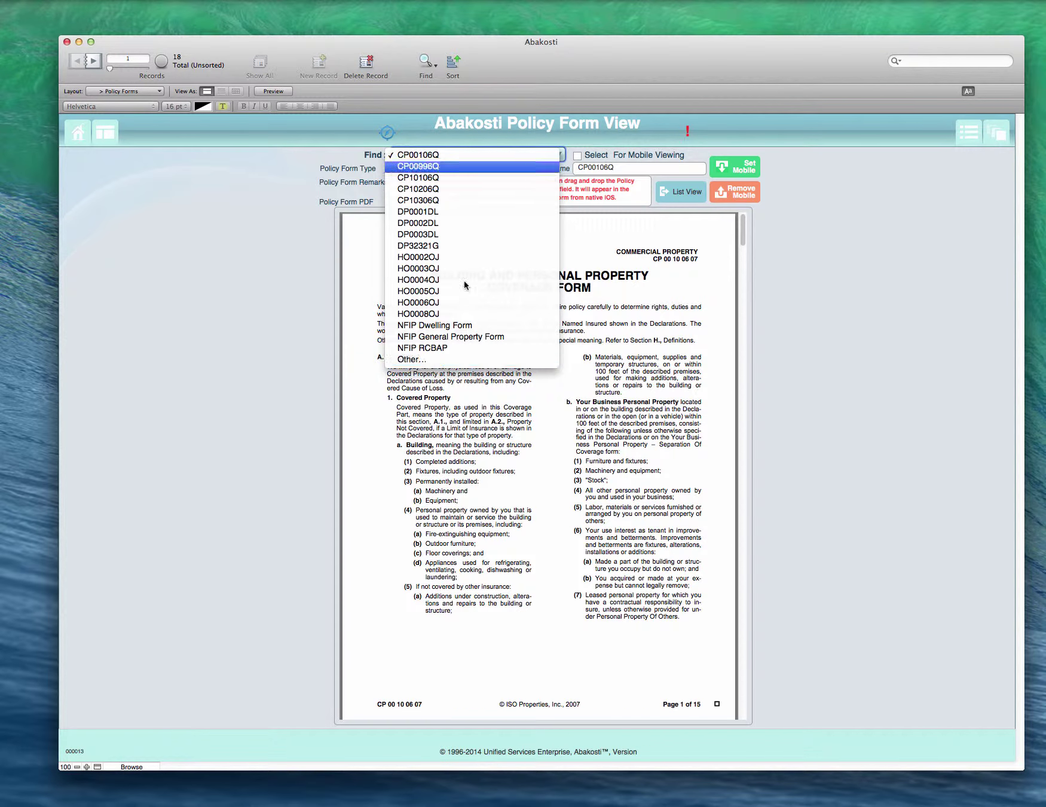
left_click(525, 156)
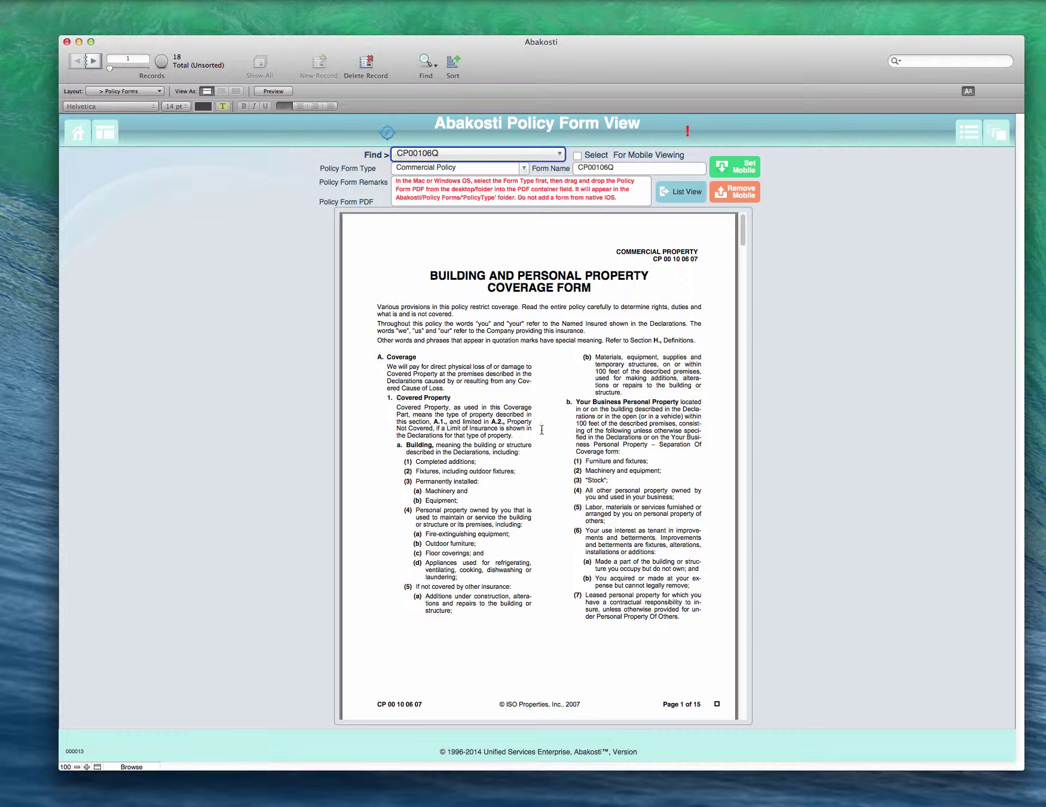
left_click(674, 194)
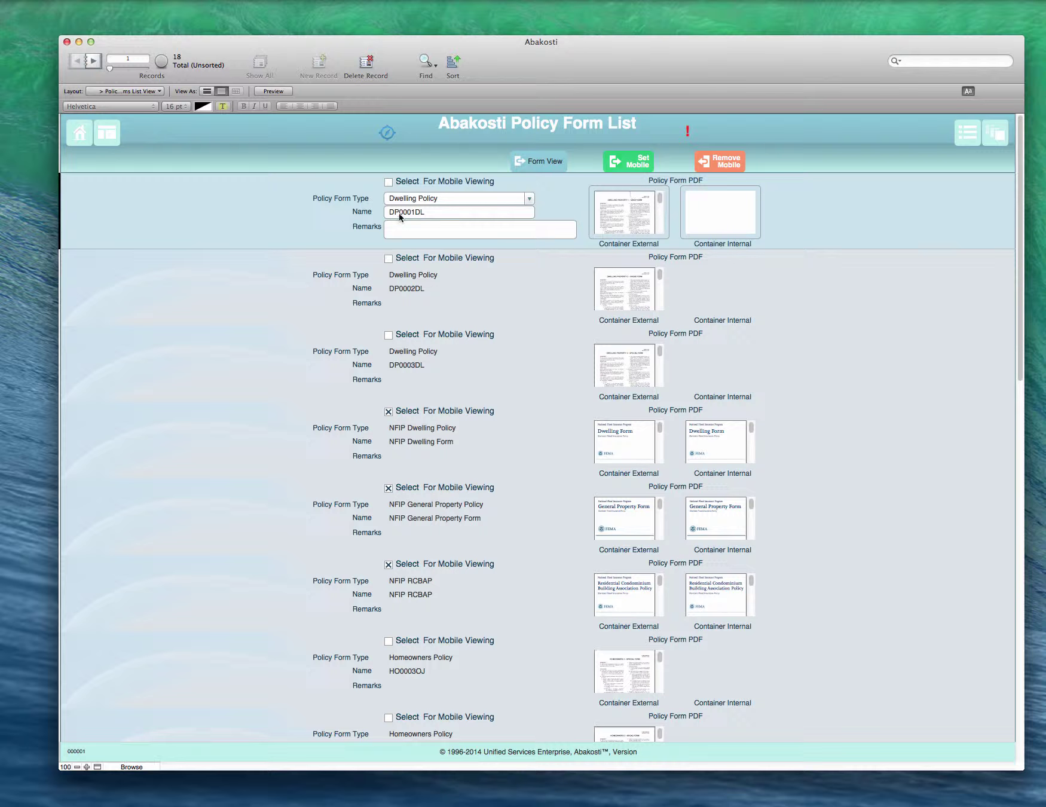
Return to DEMO.005's Loss Notice and display the insured Type choices, keeping Personal.
left_click(104, 134)
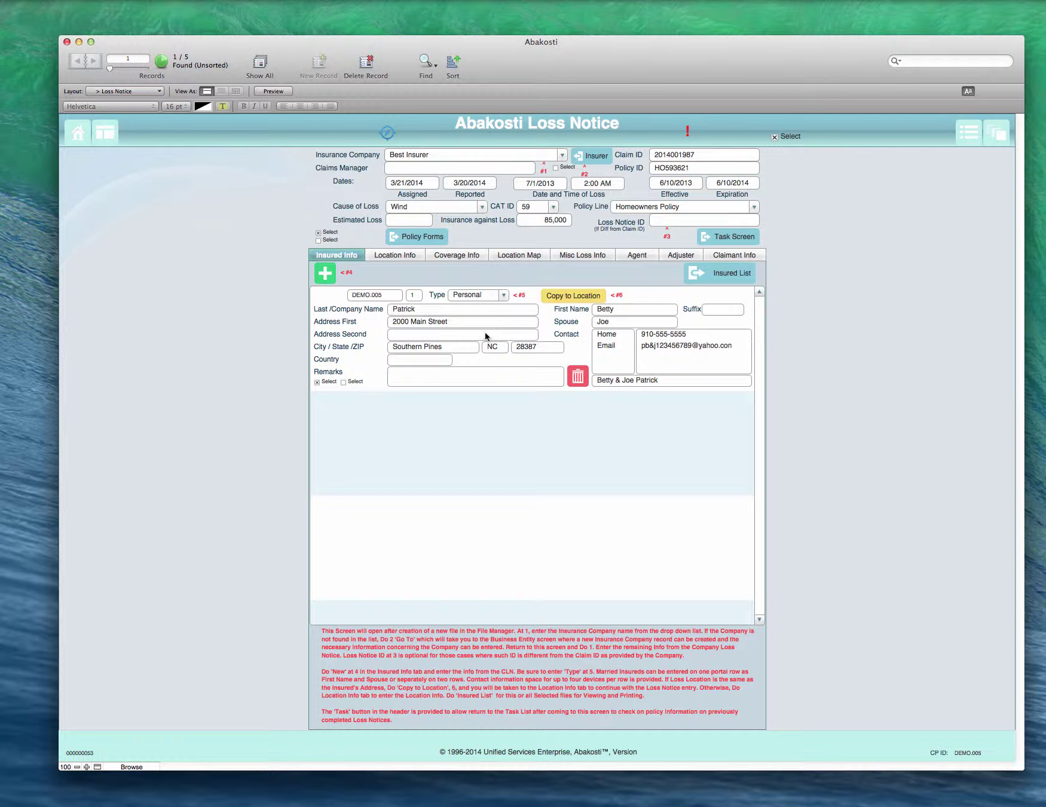
left_click(504, 296)
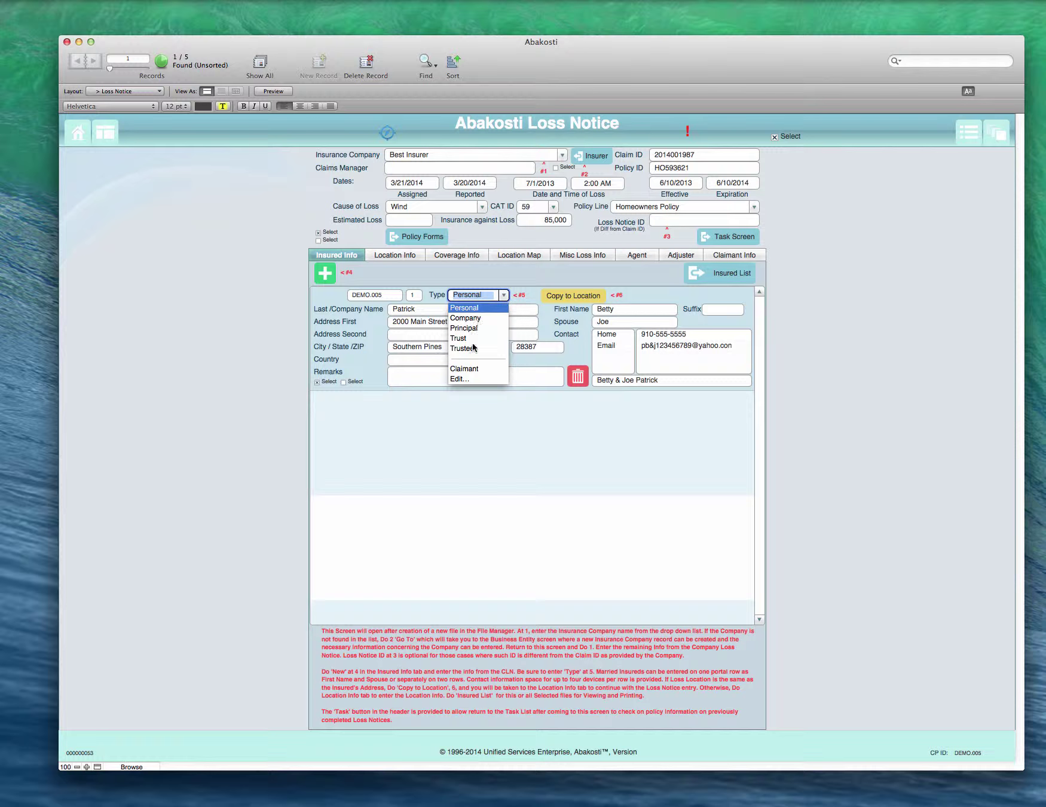
left_click(478, 308)
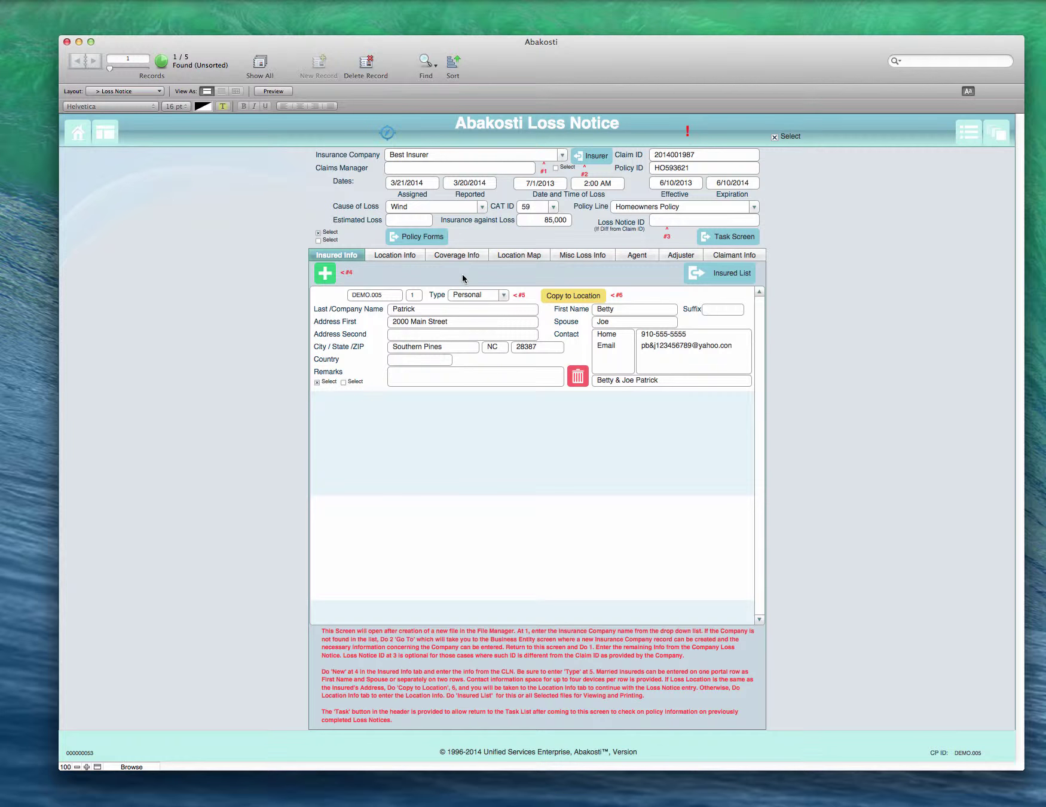
On DEMO.005's Location Info, copy the insured's address to the Personal residence loss location, leaving Location and Building IDs blank.
left_click(407, 255)
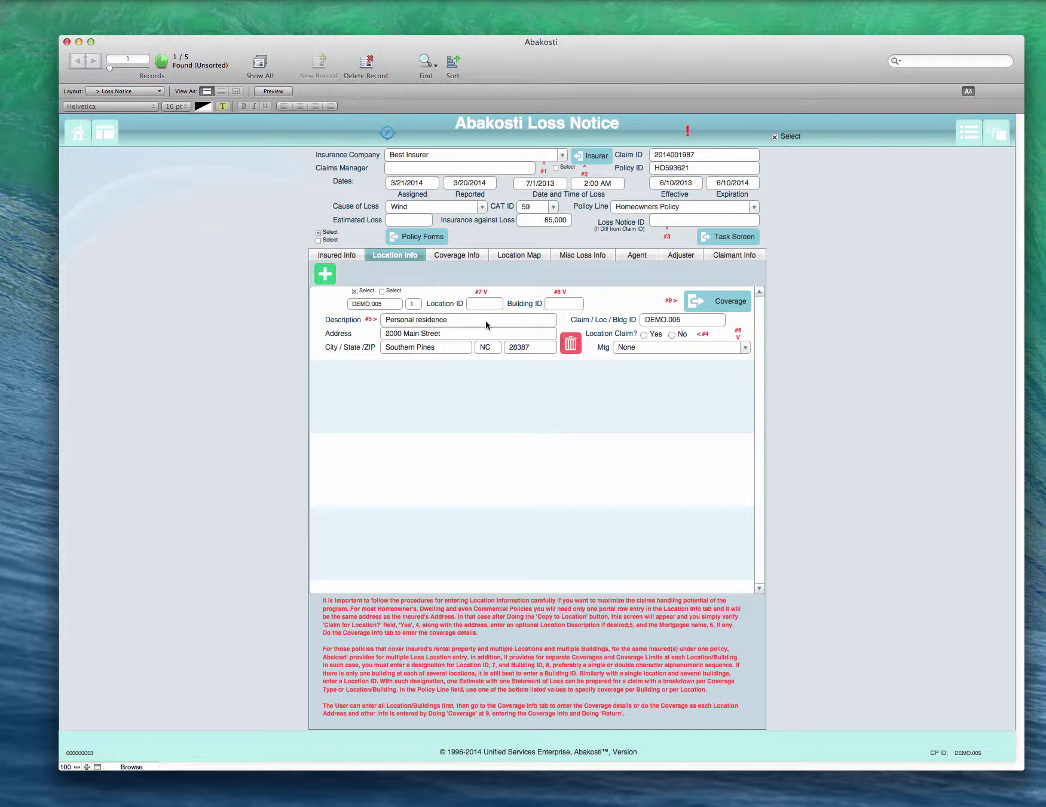
left_click(344, 254)
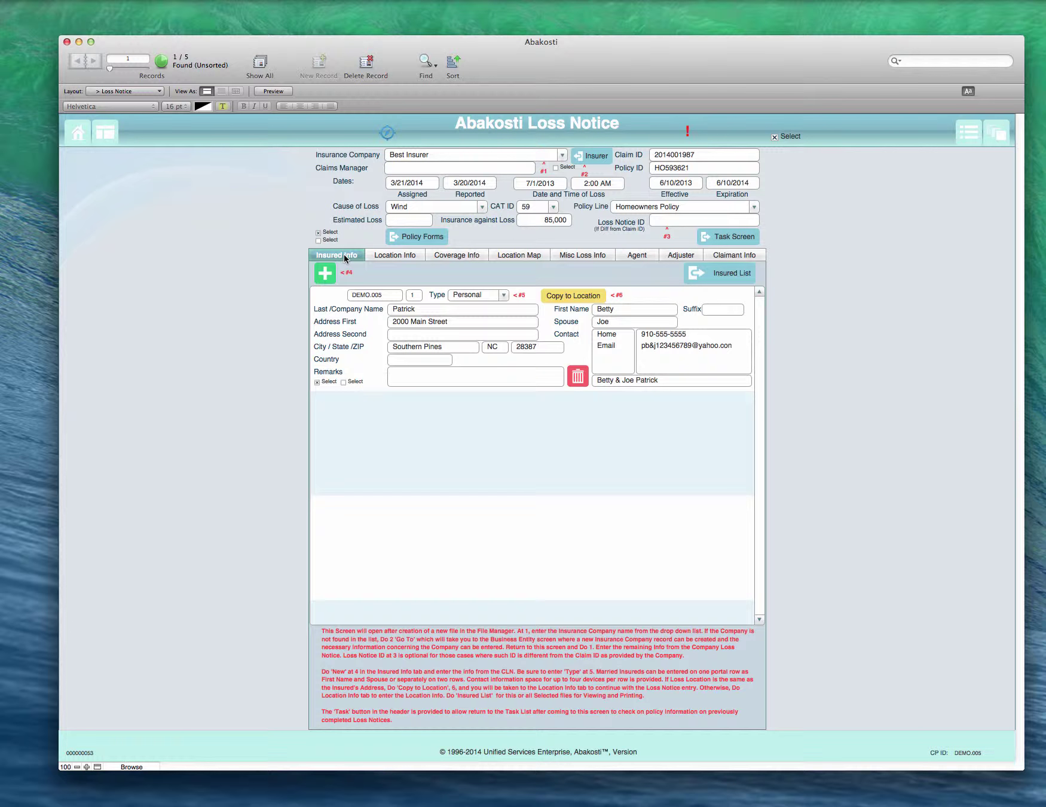
left_click(400, 254)
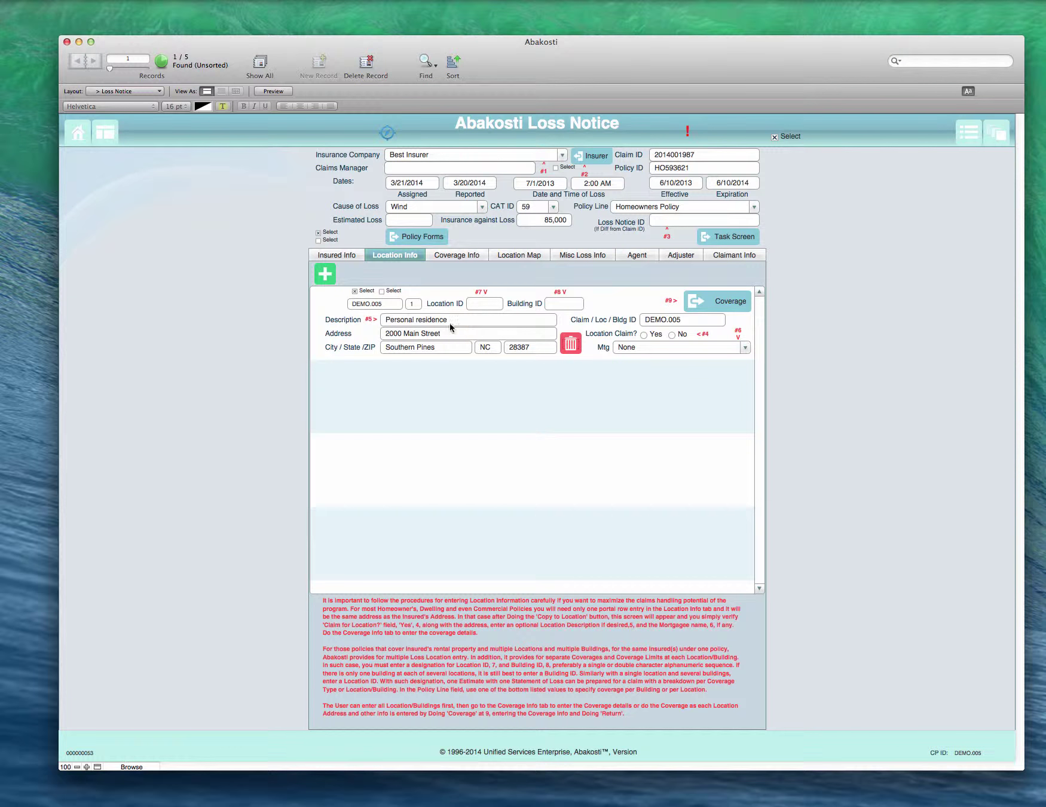
left_click(354, 255)
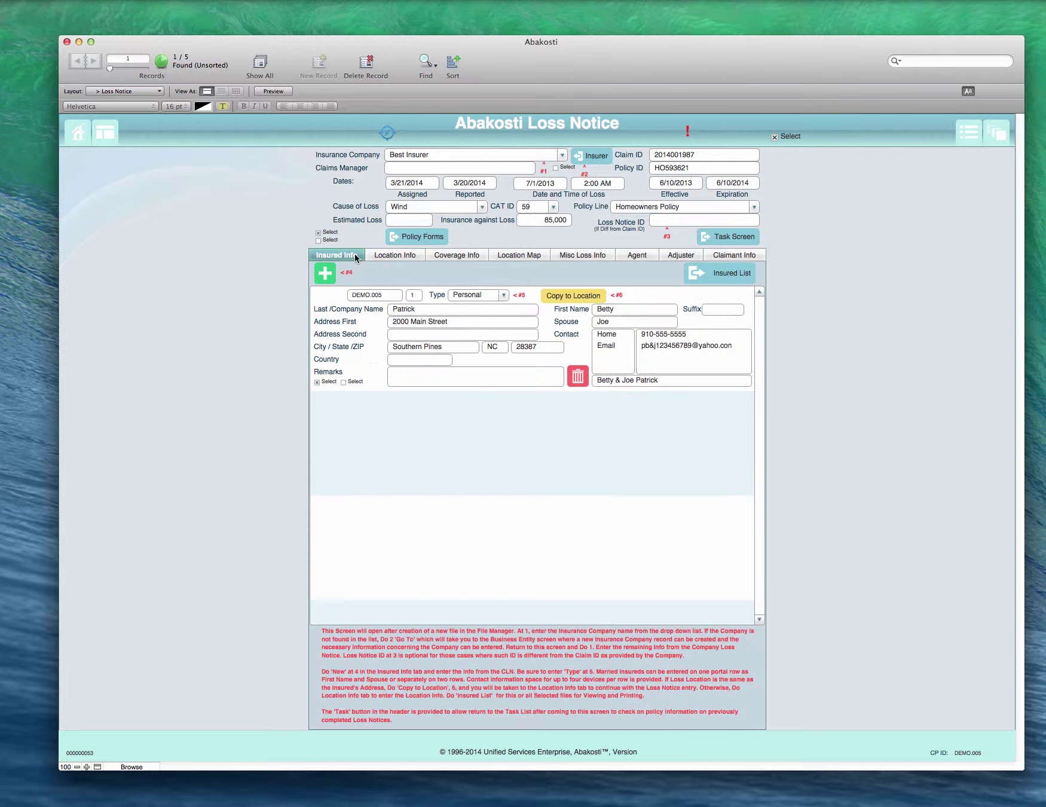
left_click(562, 296)
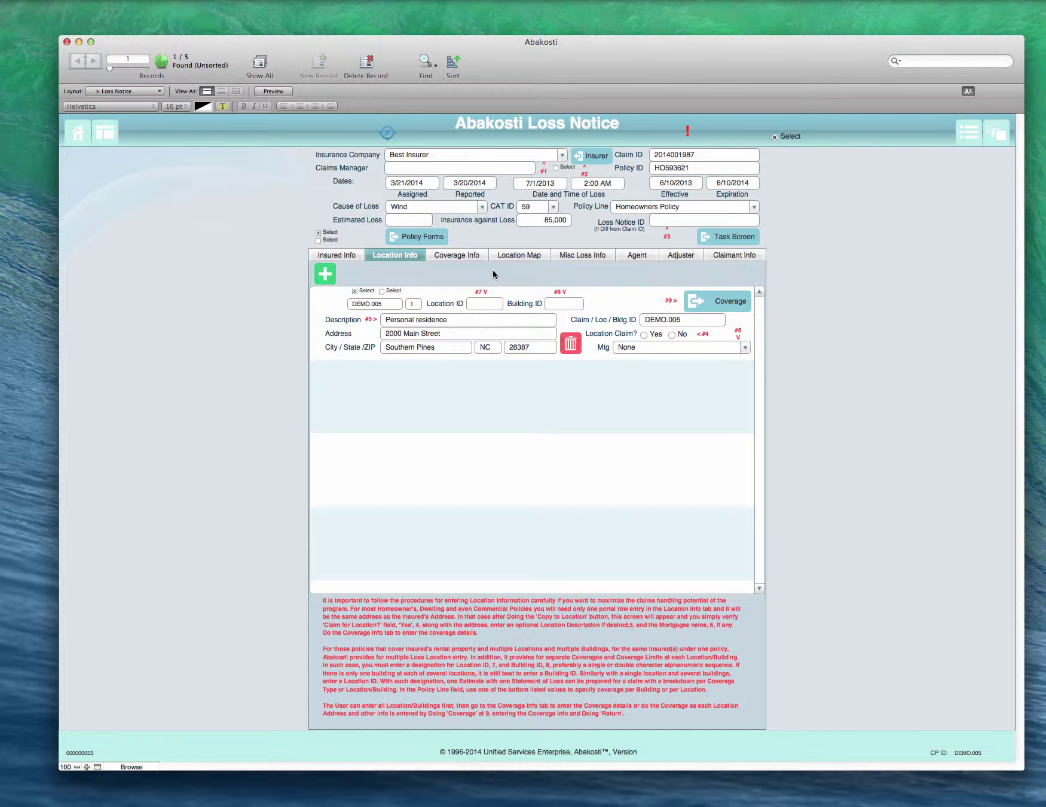
left_click(481, 305)
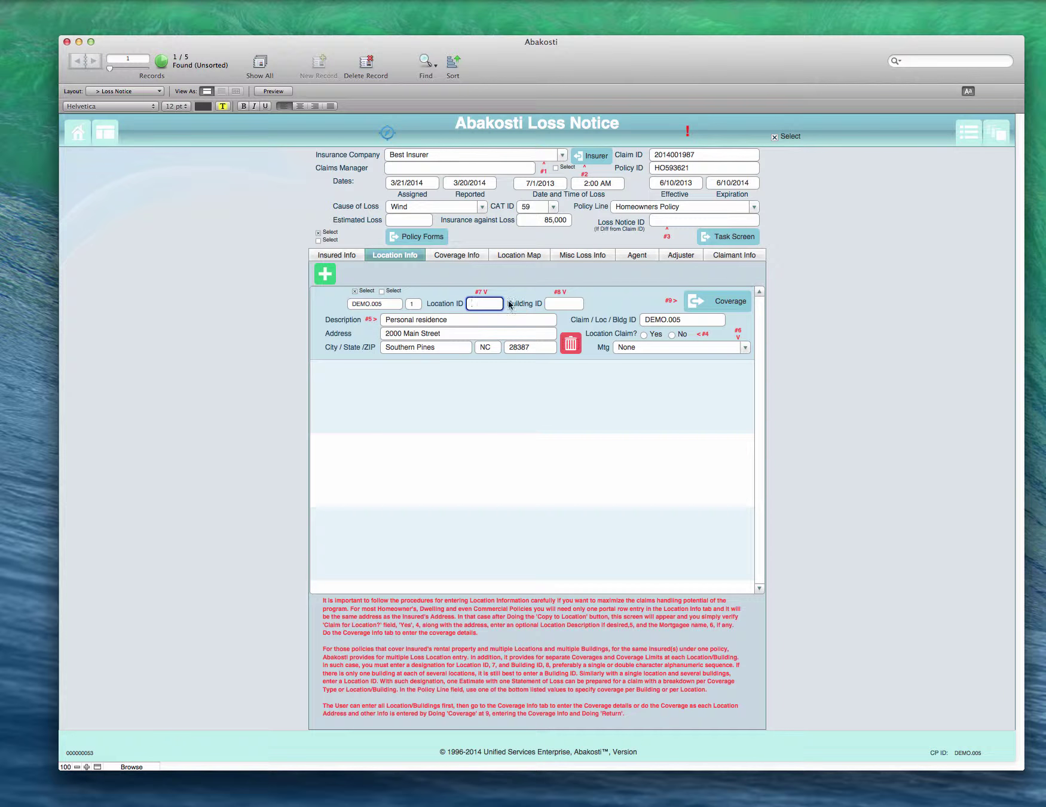
left_click(562, 304)
left_click(567, 278)
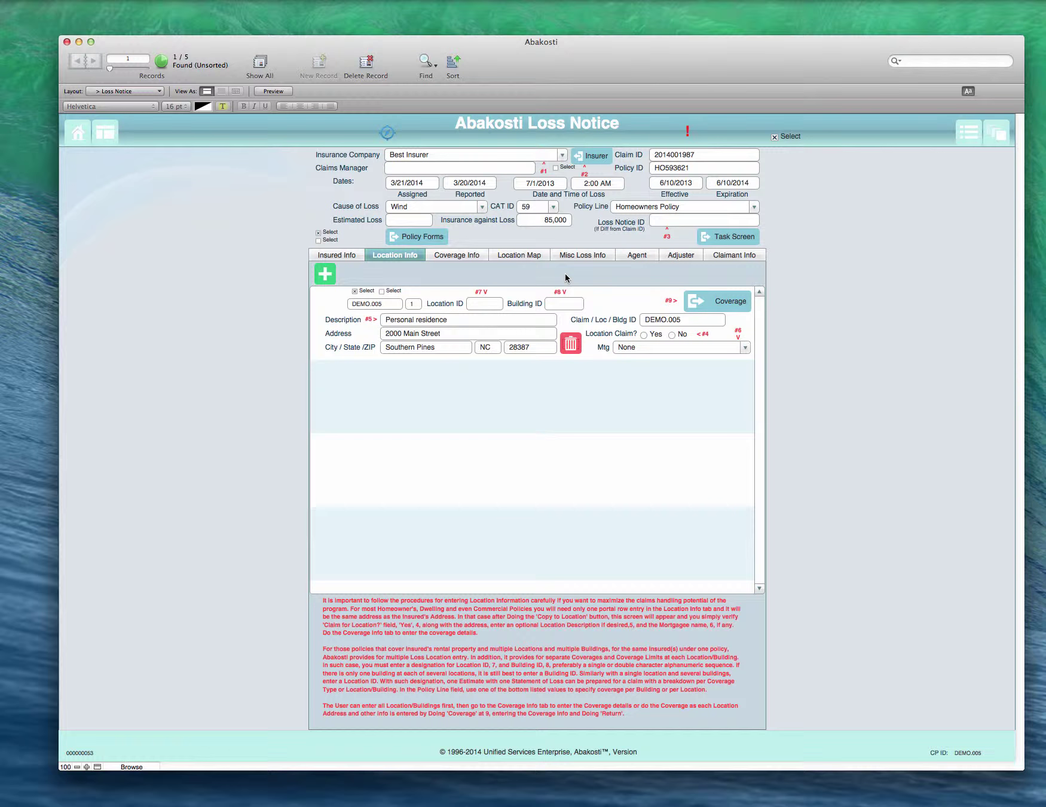
left_click(489, 305)
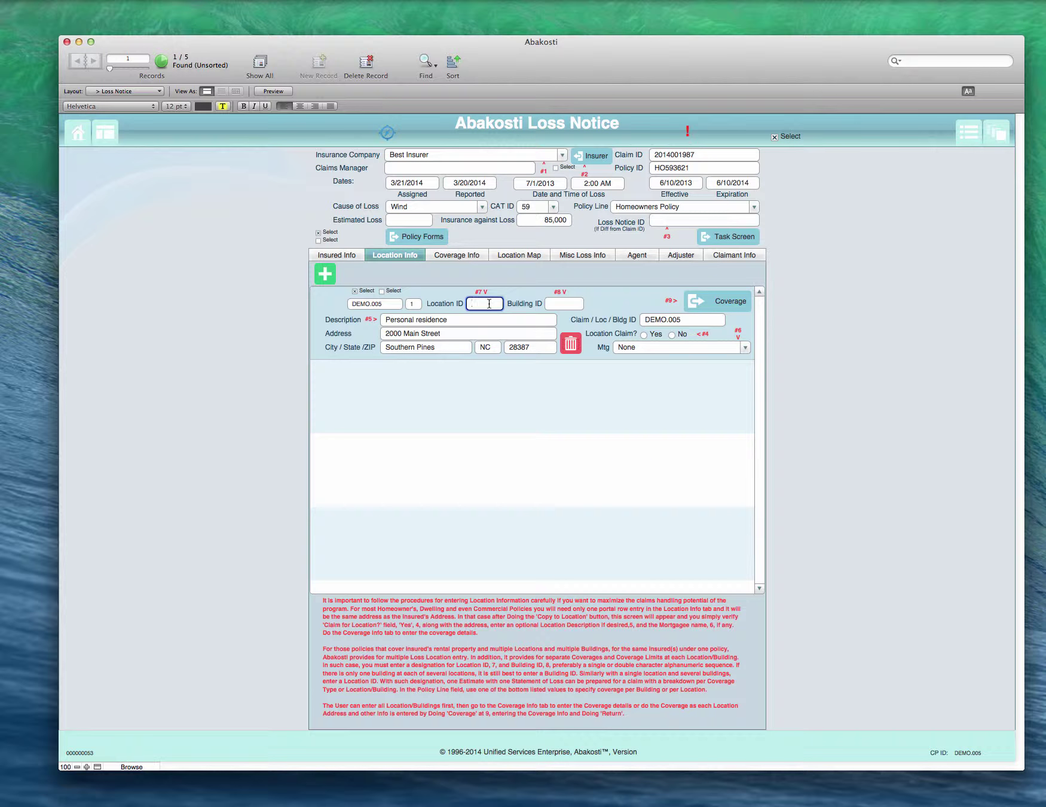
left_click(564, 303)
left_click(496, 270)
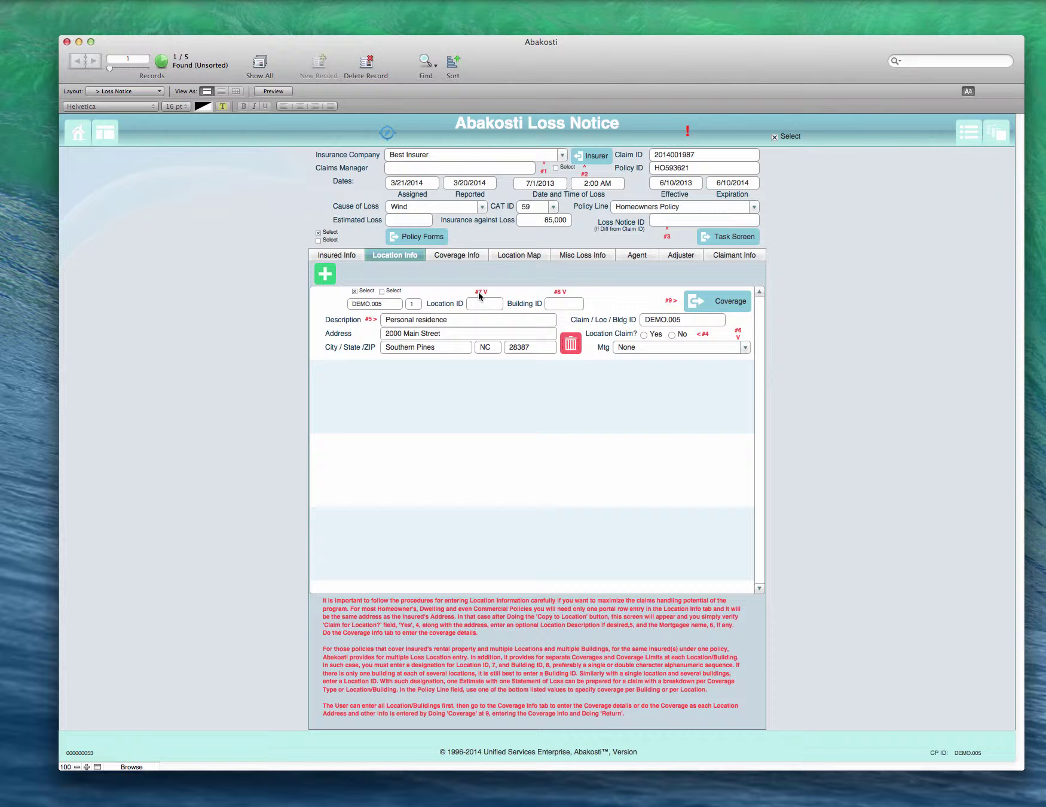
left_click(737, 302)
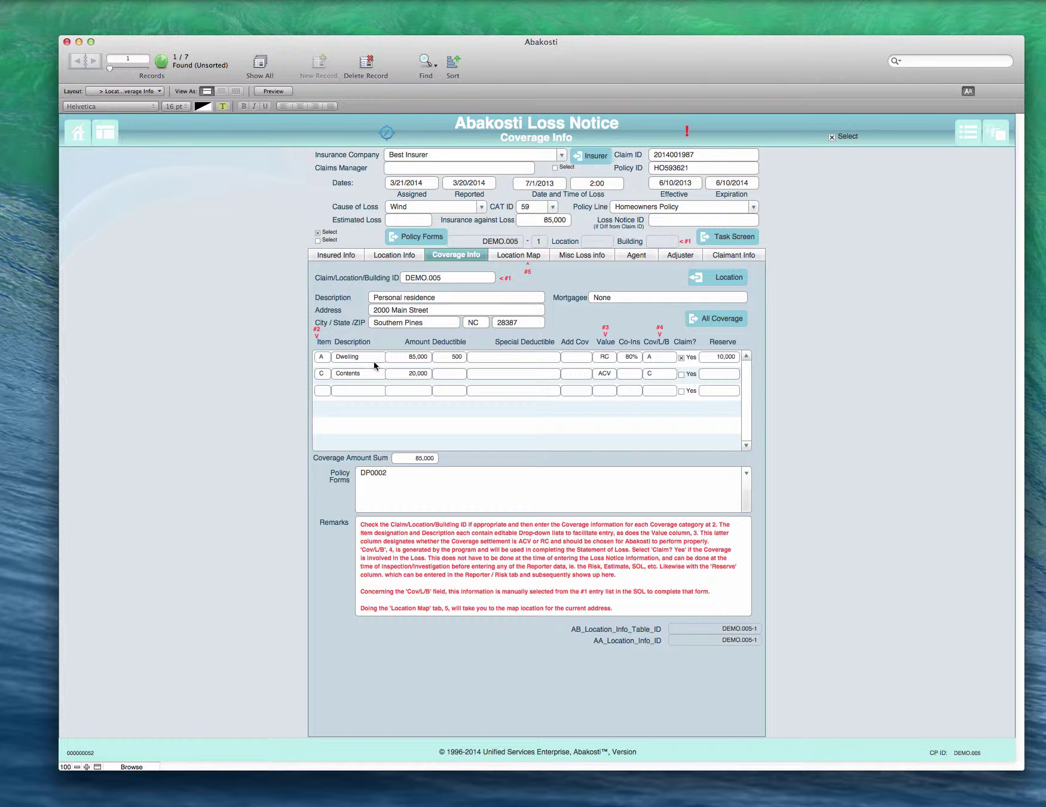
left_click(477, 477)
triple_click(477, 476)
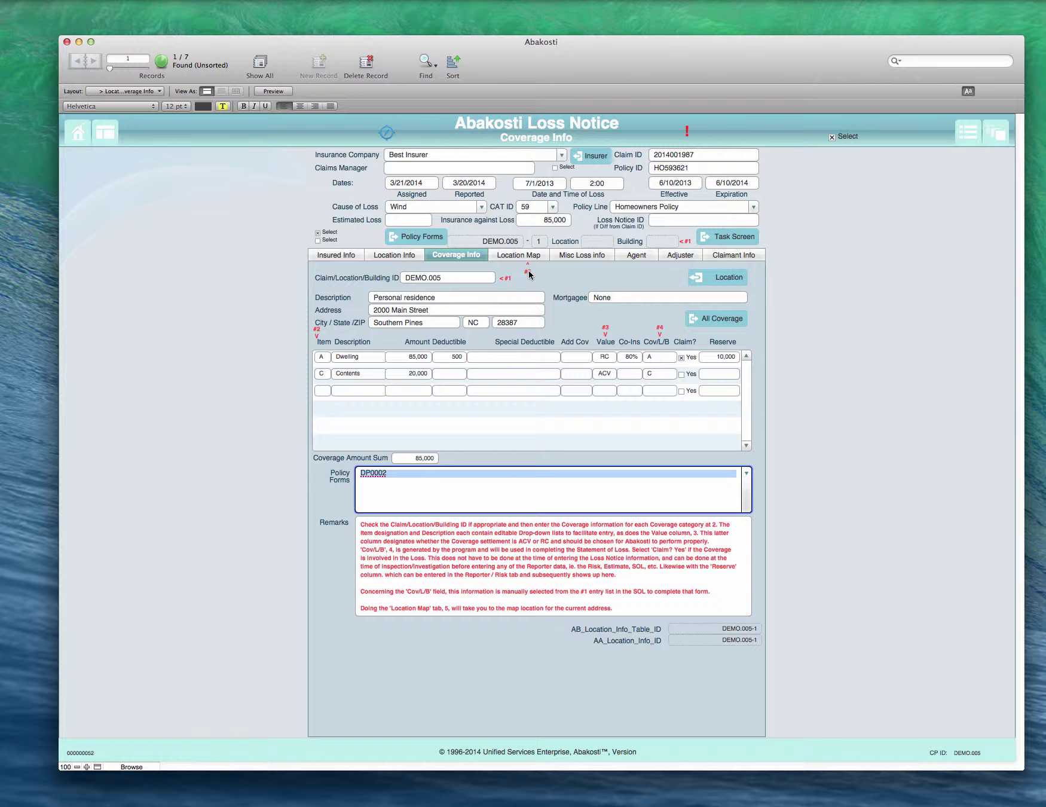
left_click(569, 328)
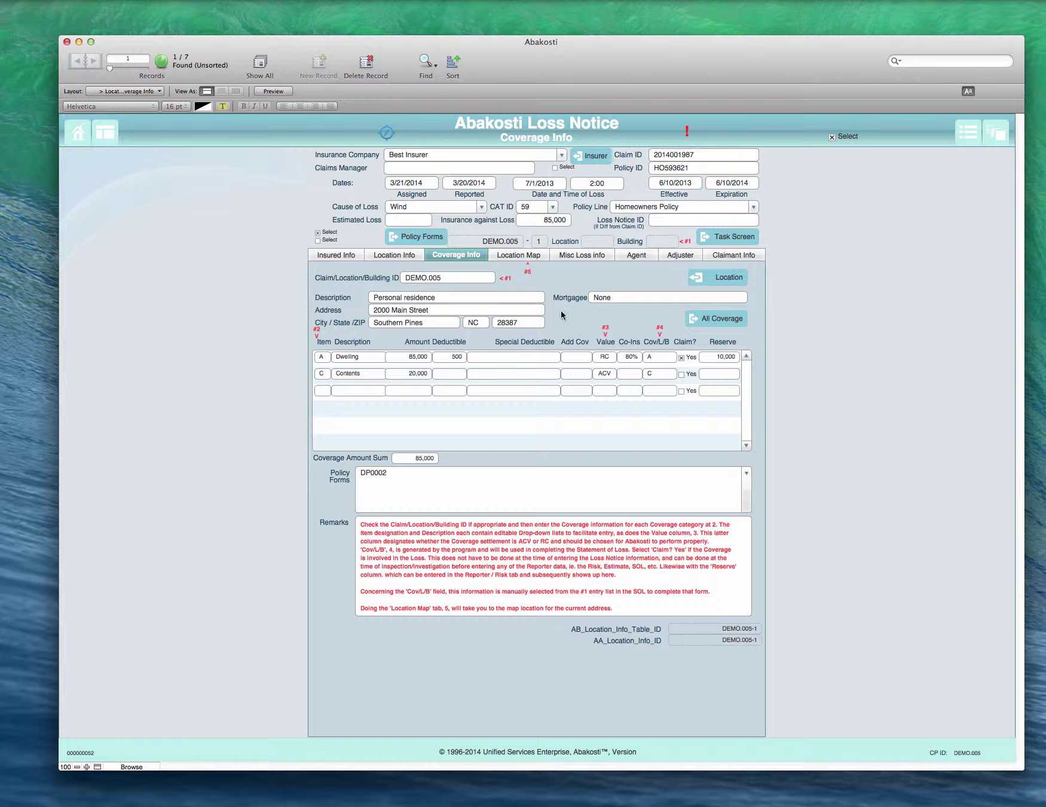
left_click(322, 357)
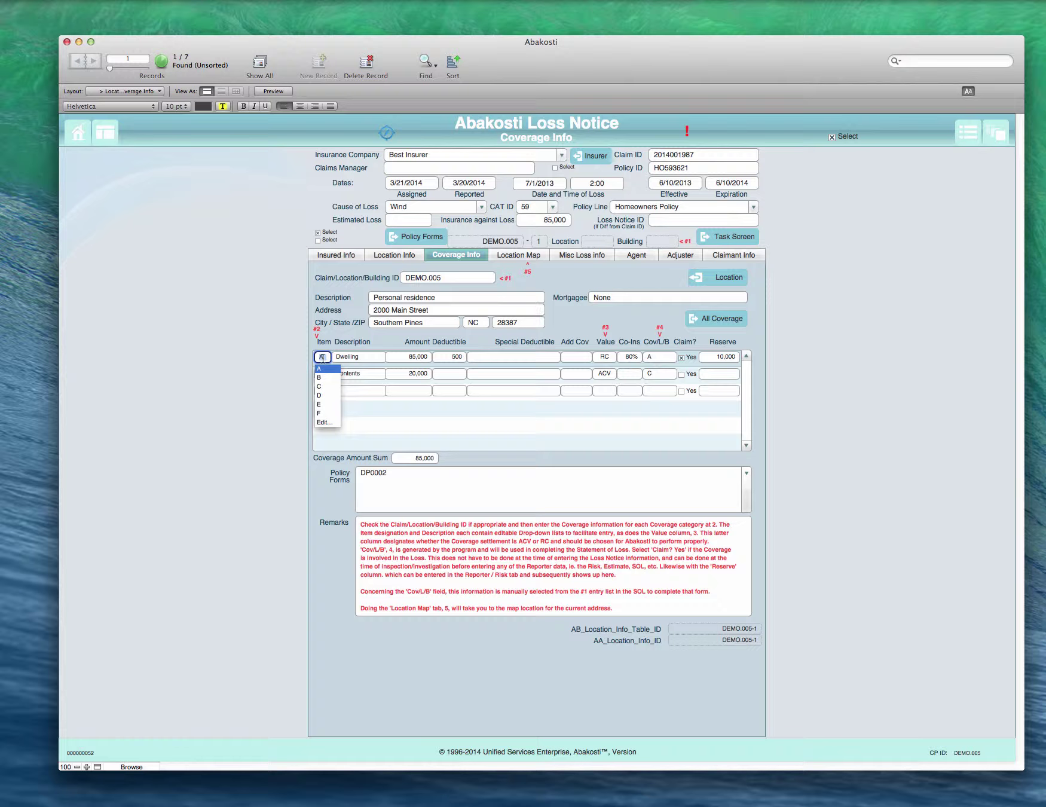
left_click(575, 336)
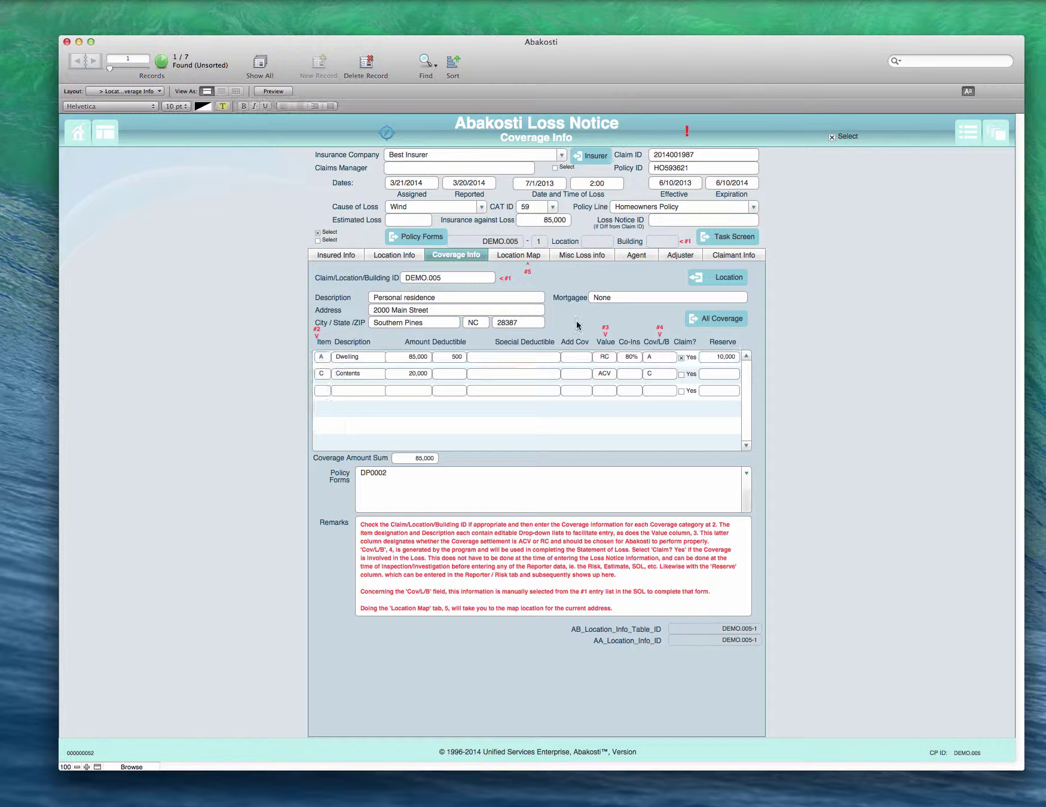
Check the Dwelling RC/ACV choices and Cov/L/B value, then mark Contents coverage as claimed.
left_click(612, 357)
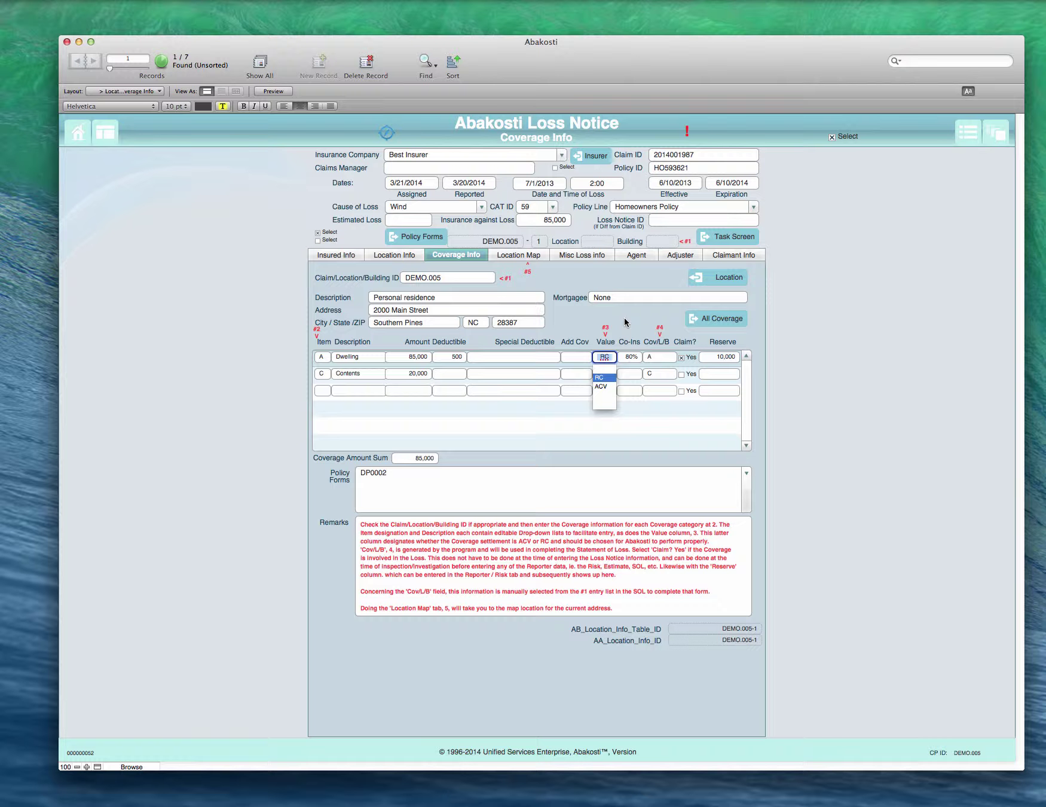
key("Return")
key("Tab")
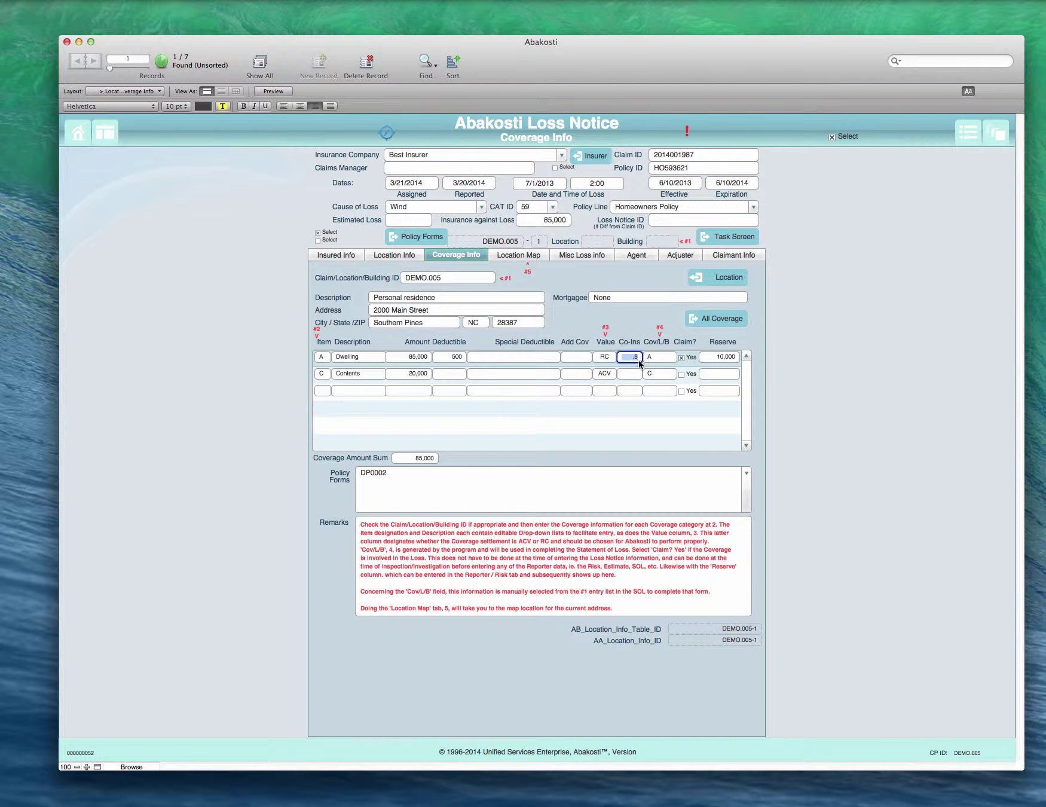
left_click(649, 318)
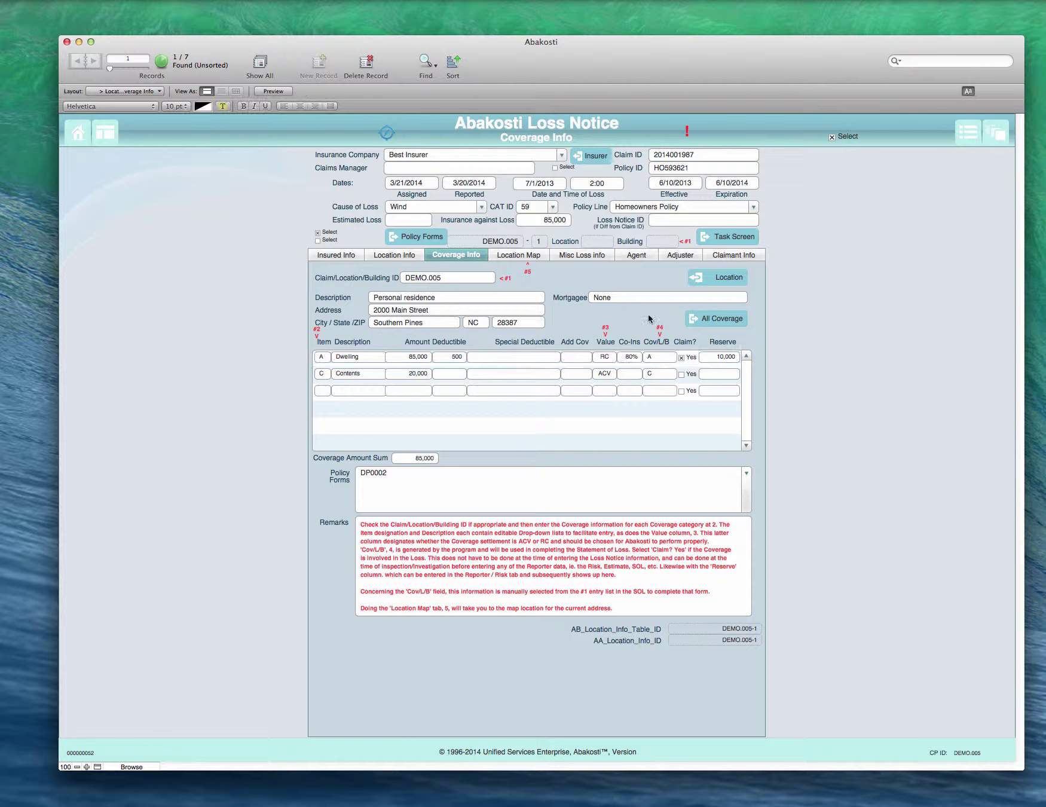
left_click(669, 357)
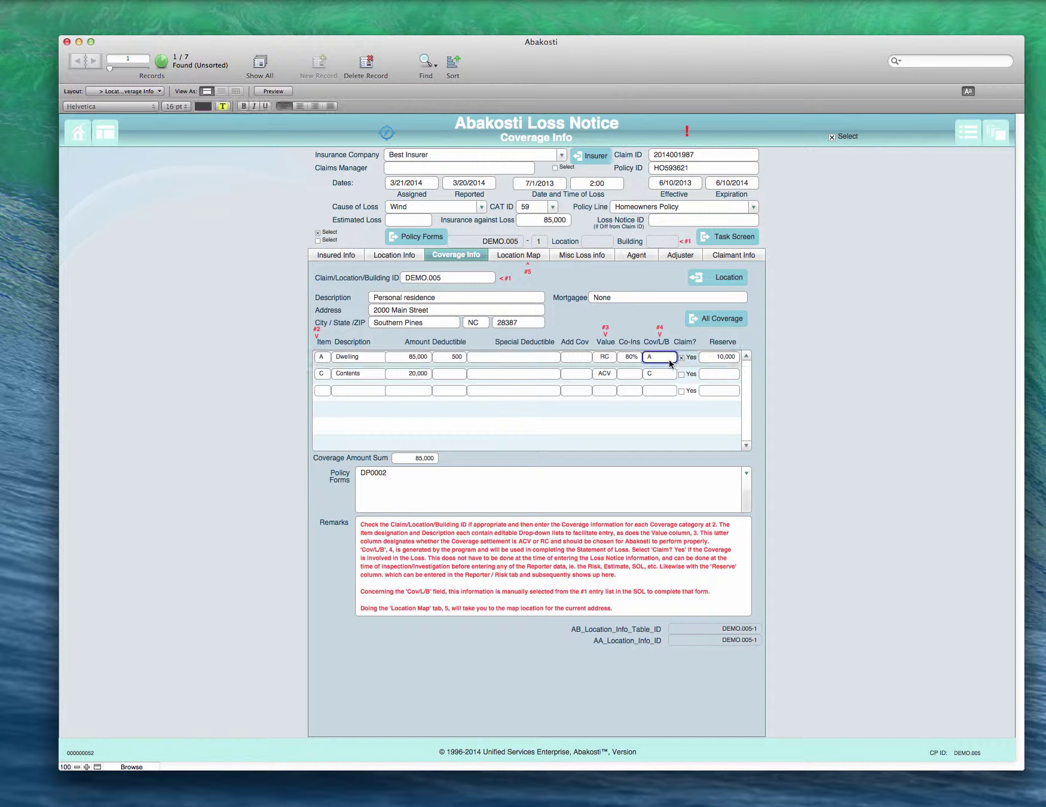
left_click(626, 317)
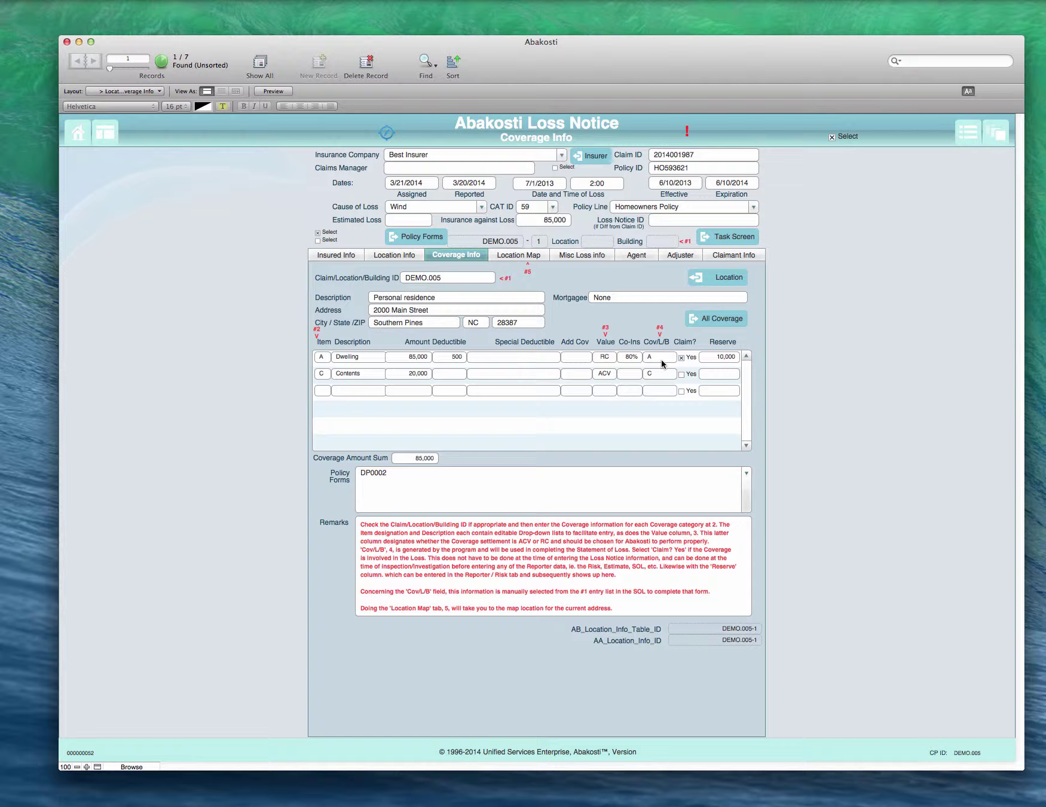
left_click(656, 356)
left_click(633, 326)
left_click(662, 358)
left_click(628, 327)
left_click(681, 374)
left_click(681, 374)
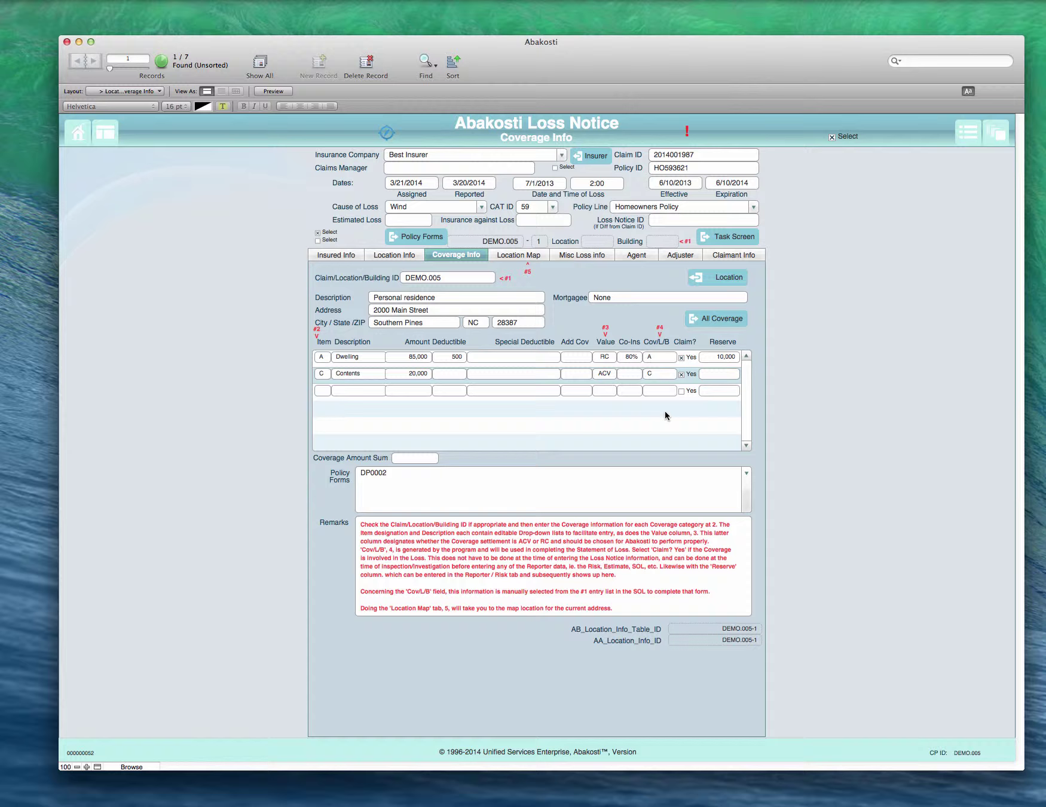
left_click(682, 374)
Return to the location details and show the mortgagee choices, leaving None set.
left_click(377, 256)
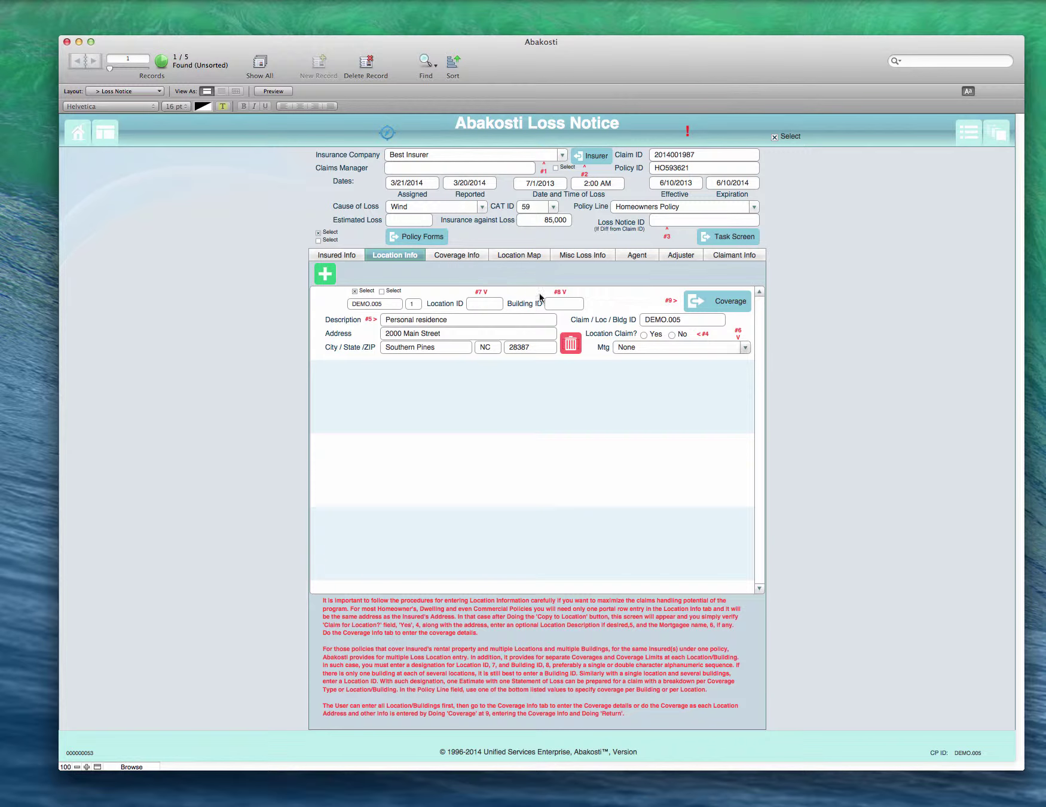
left_click(745, 349)
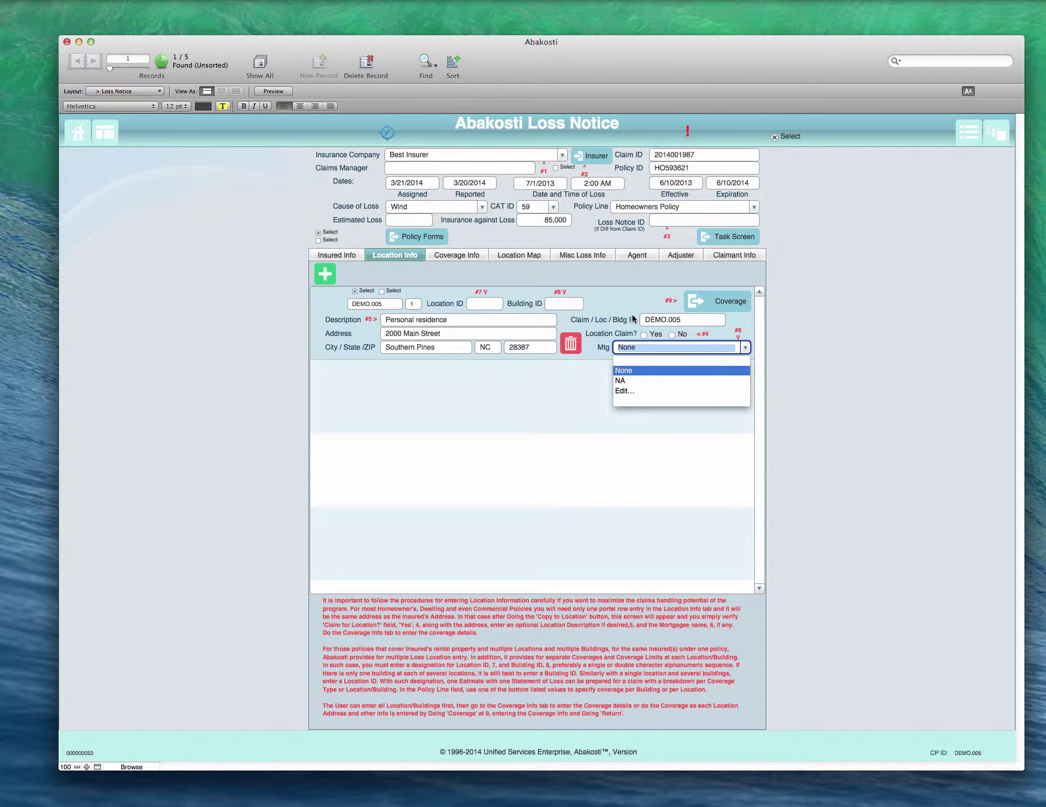
left_click(625, 298)
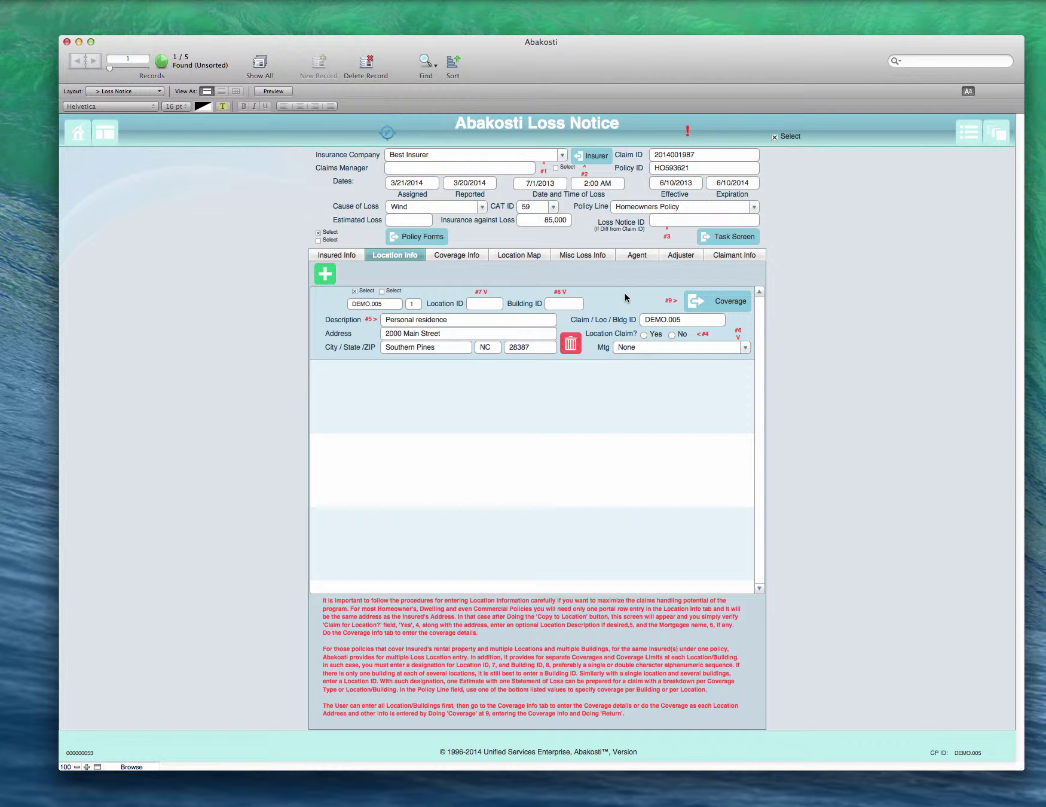
left_click(718, 301)
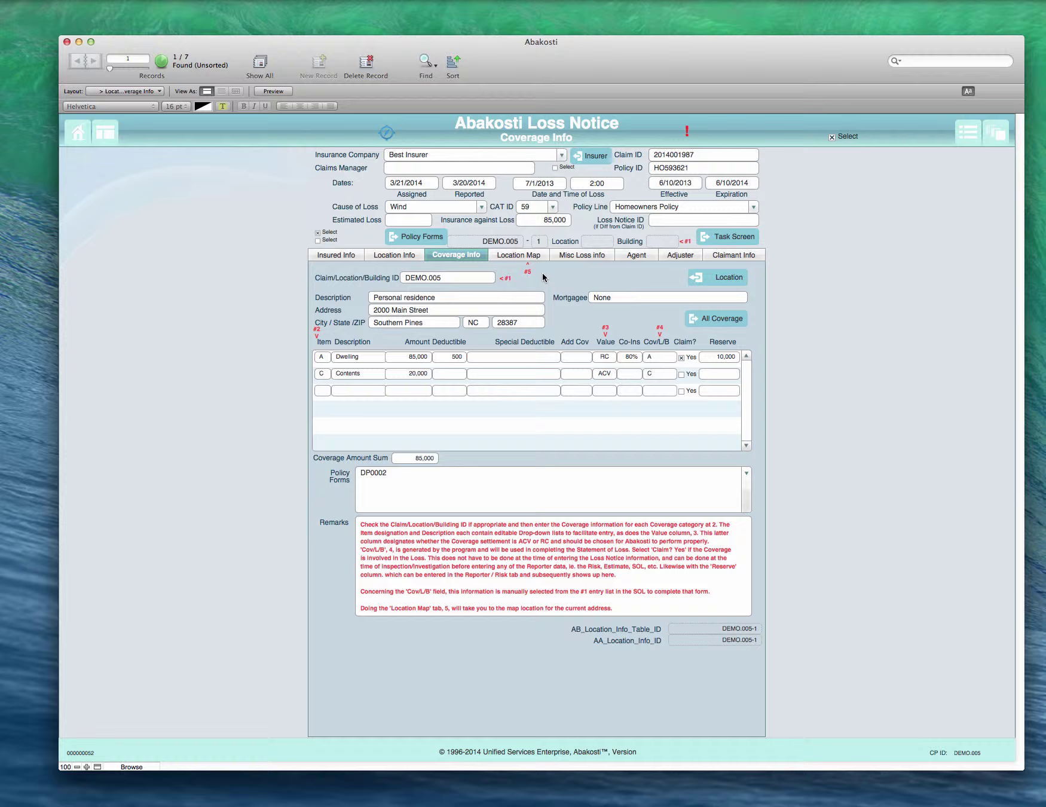
left_click(511, 257)
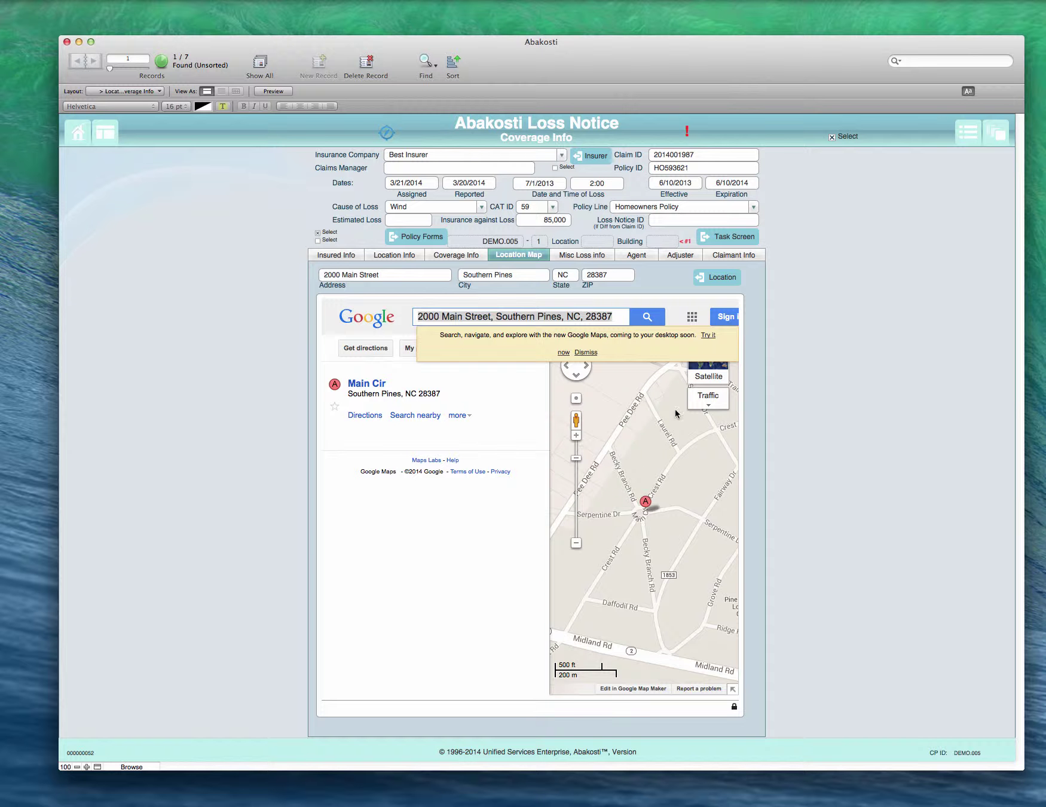
left_click(719, 278)
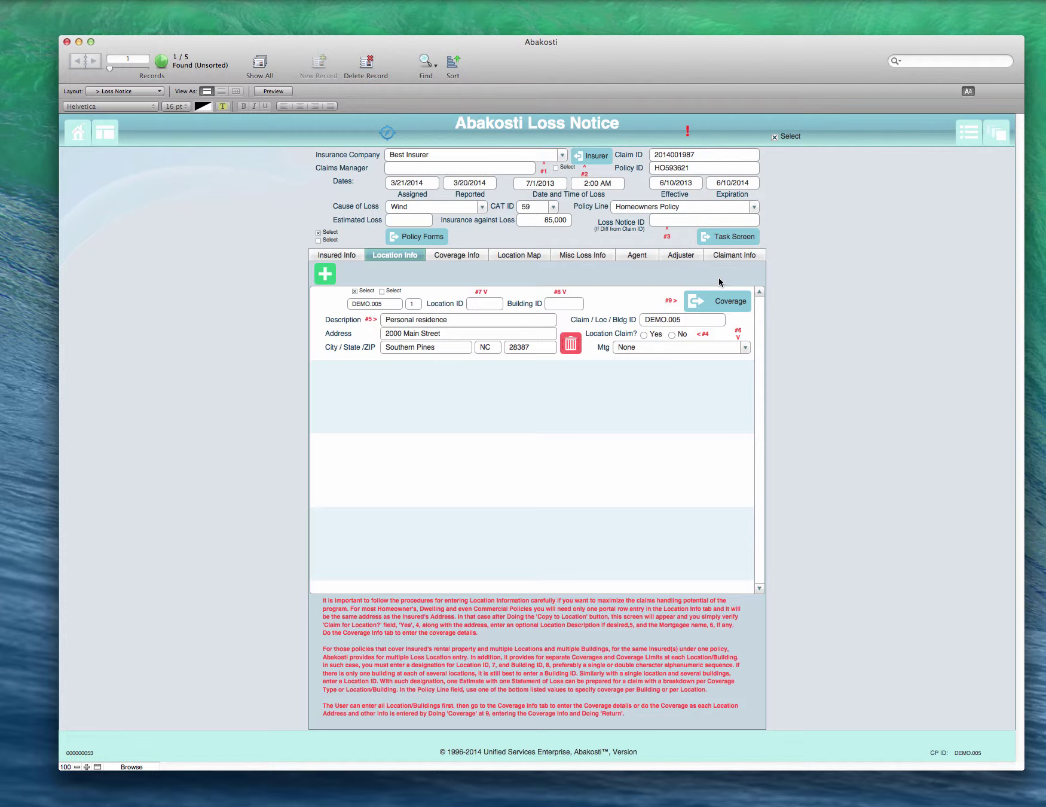
View Misc Loss Info, then check the Company Agent list, keeping Second Line Agency.
left_click(583, 255)
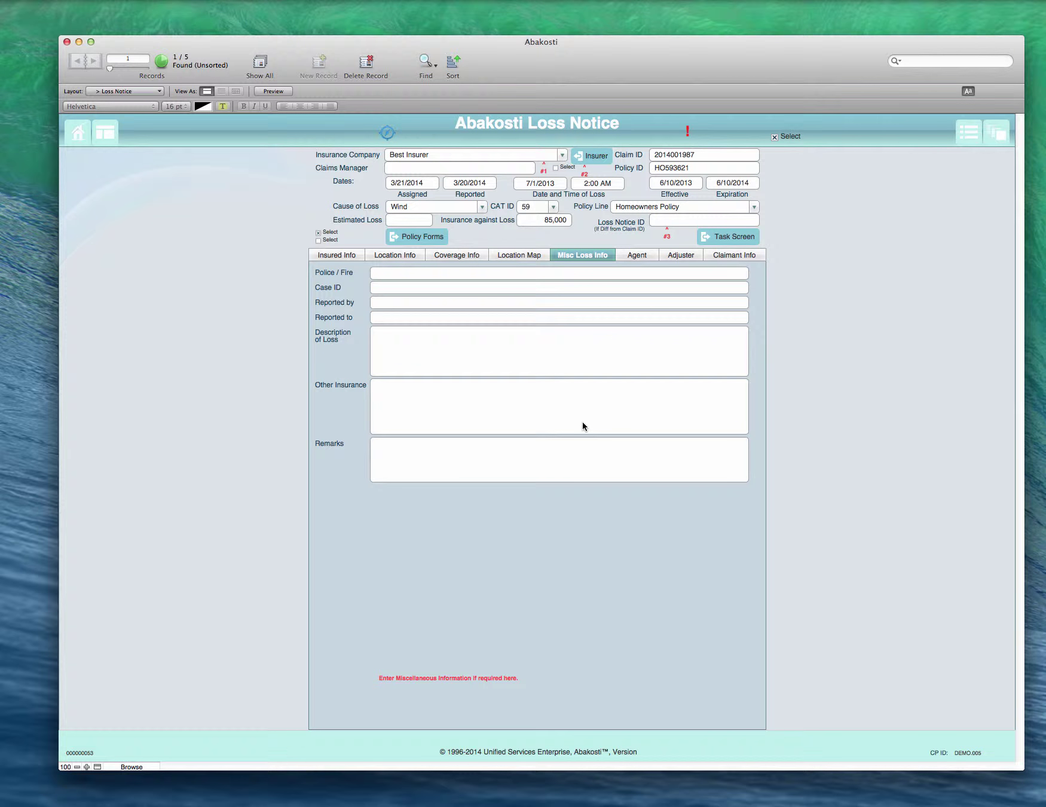
left_click(643, 257)
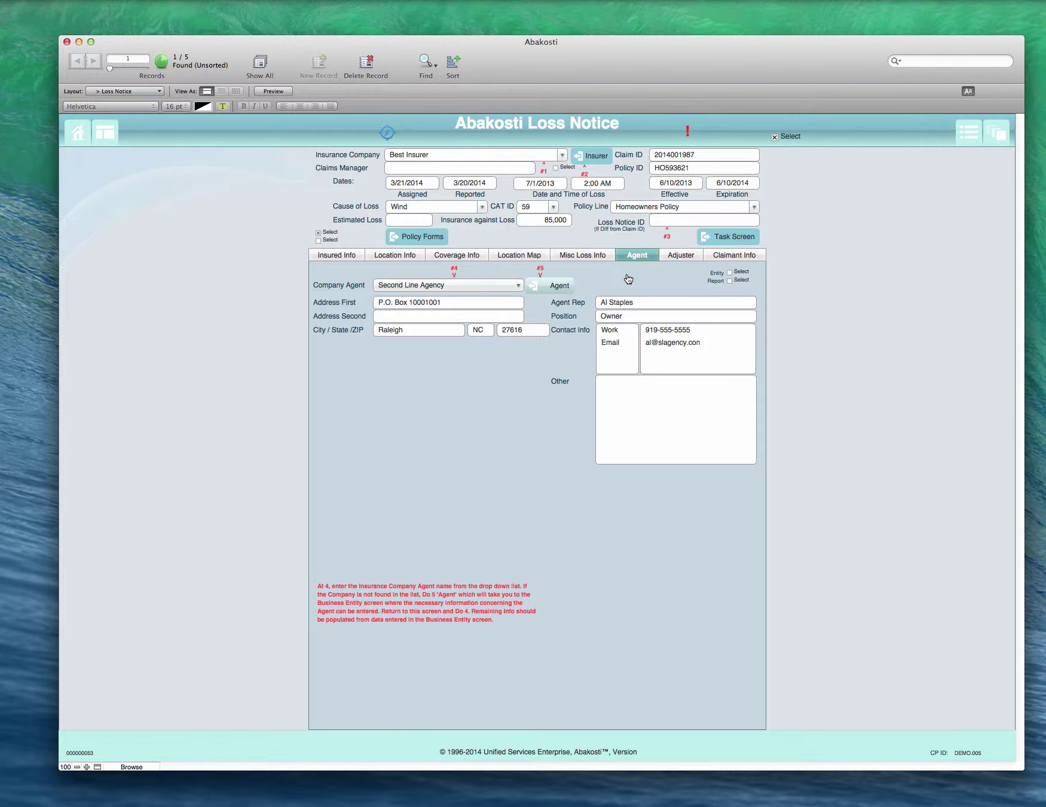
left_click(516, 287)
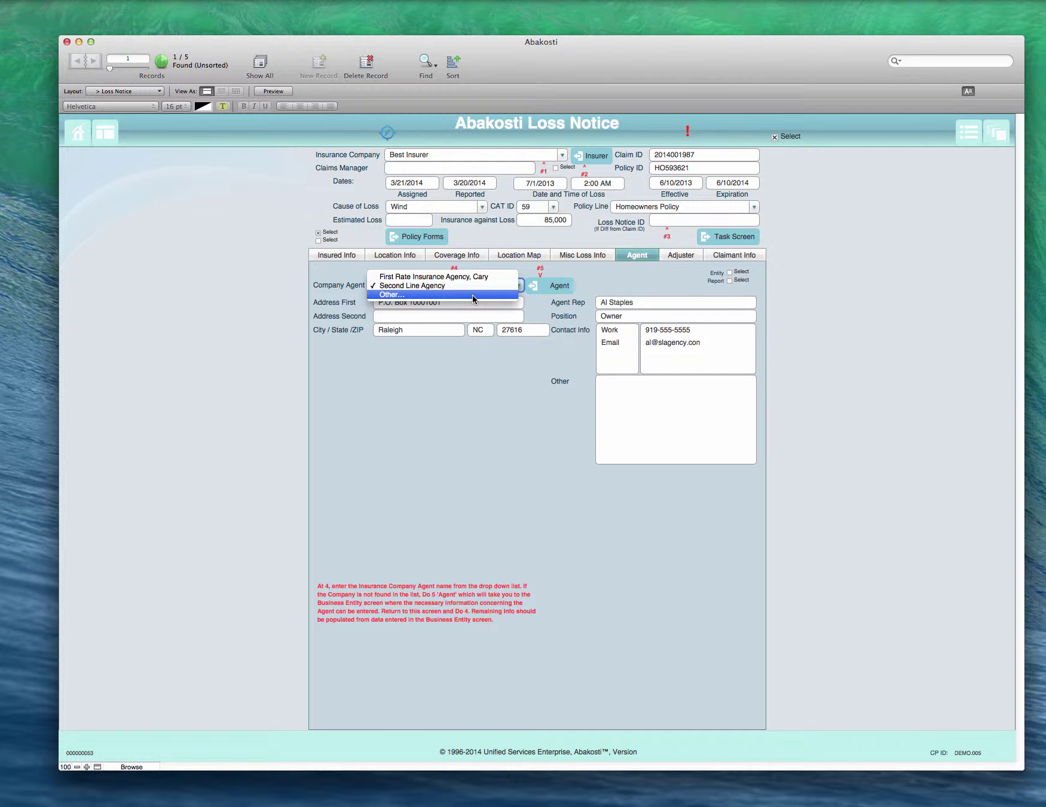
left_click(602, 281)
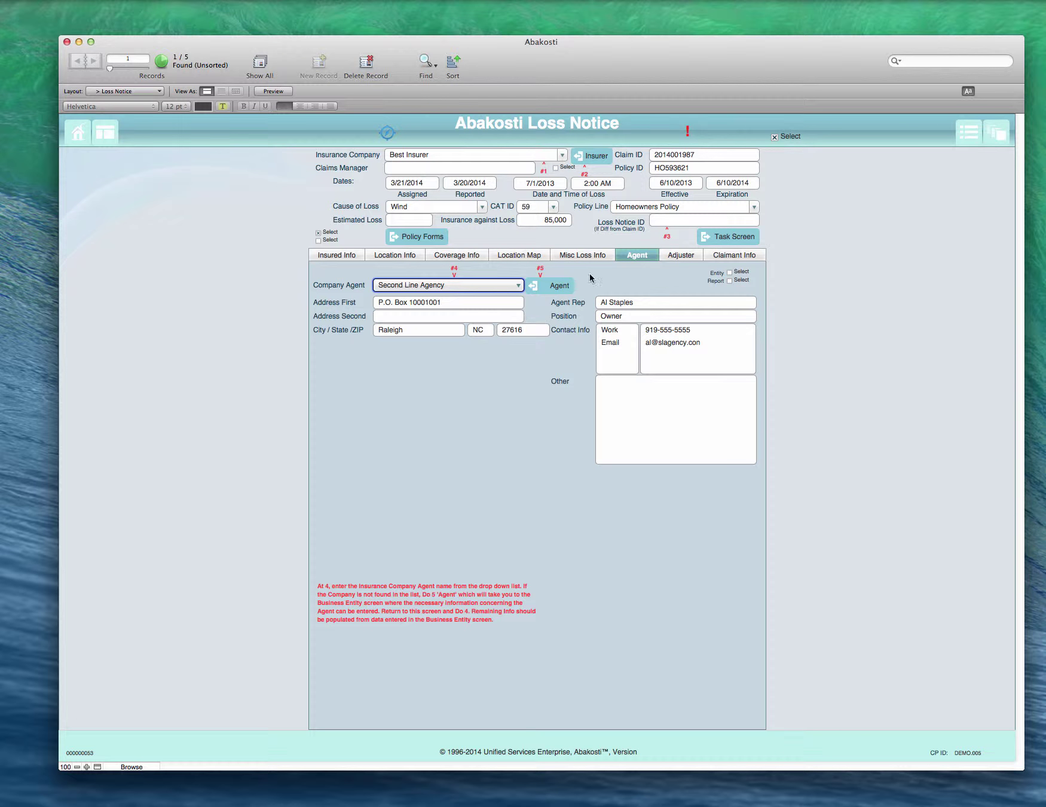
View NC Cat Adjustment, Inc.'s adjuster details and its business entity record, then return.
left_click(680, 255)
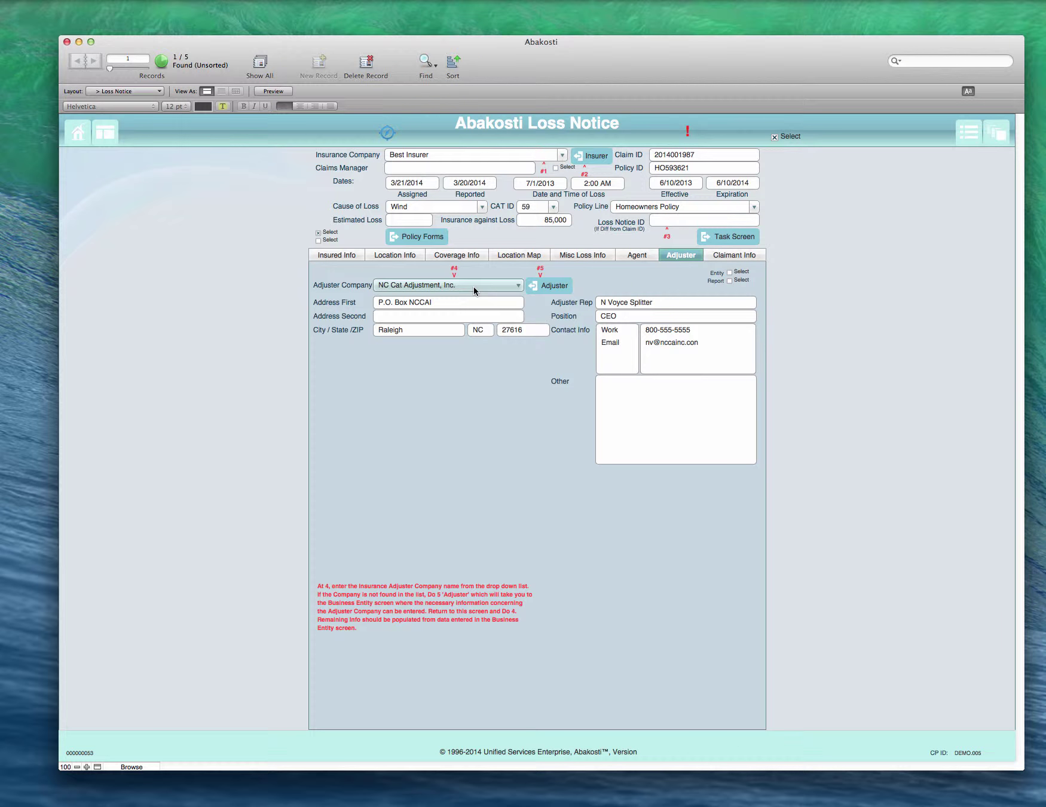
left_click(561, 285)
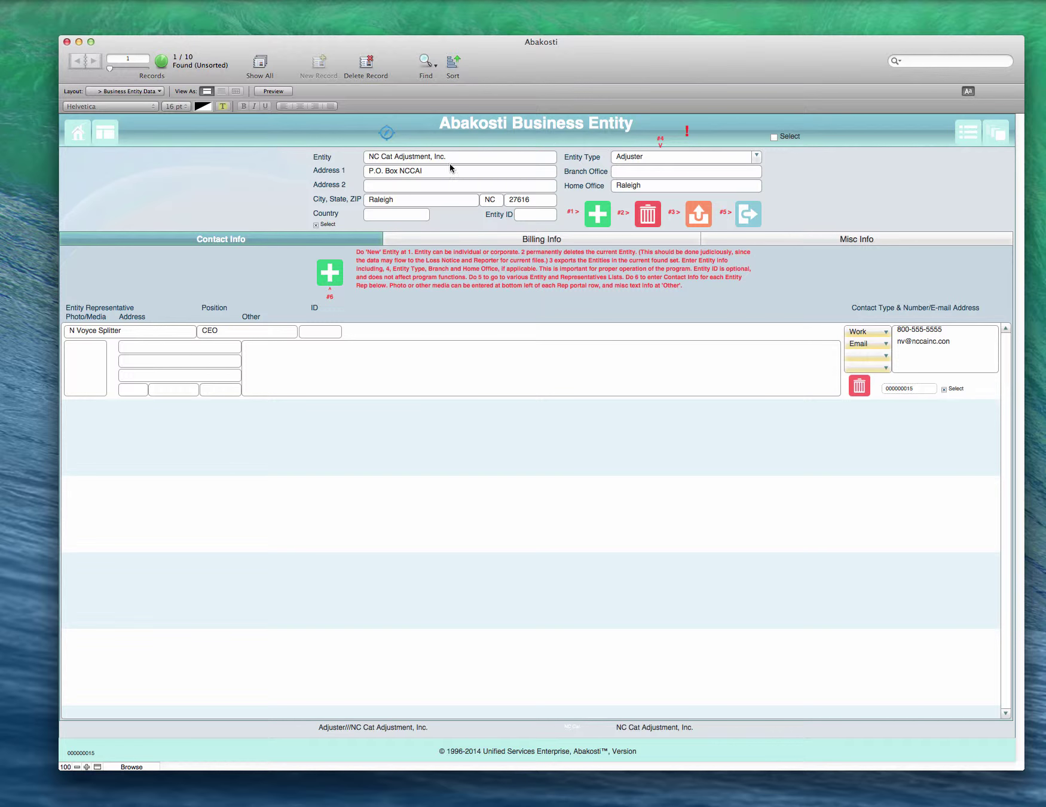
left_click(136, 137)
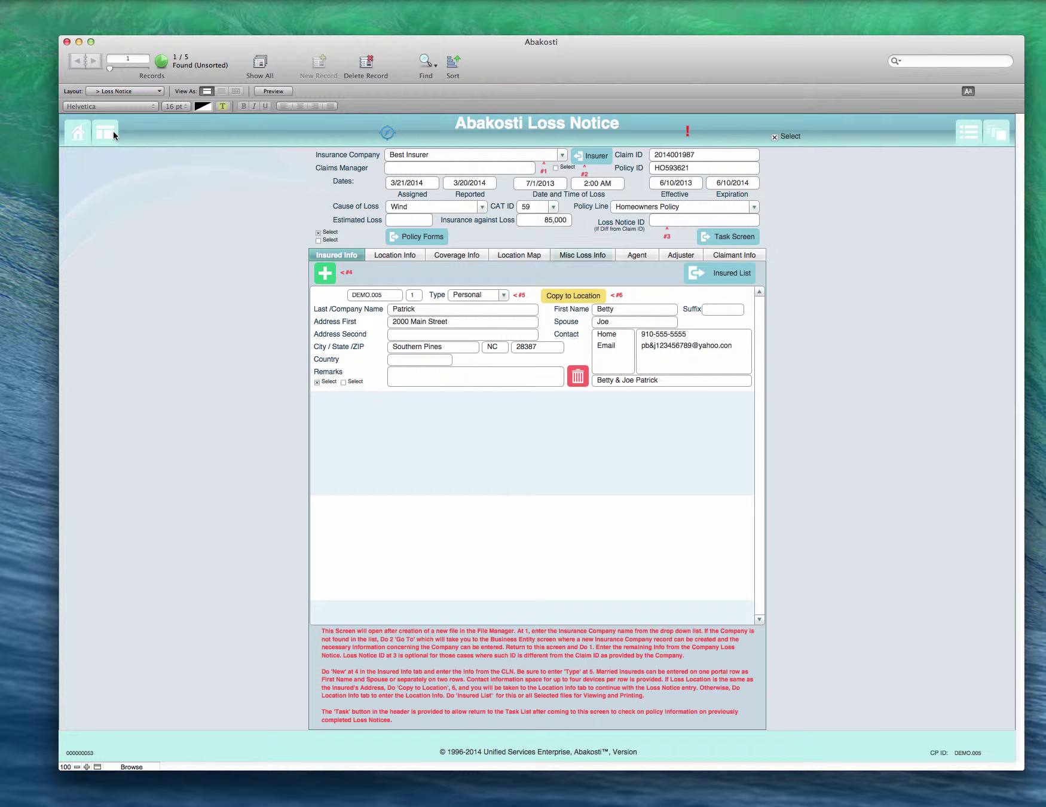
left_click(658, 256)
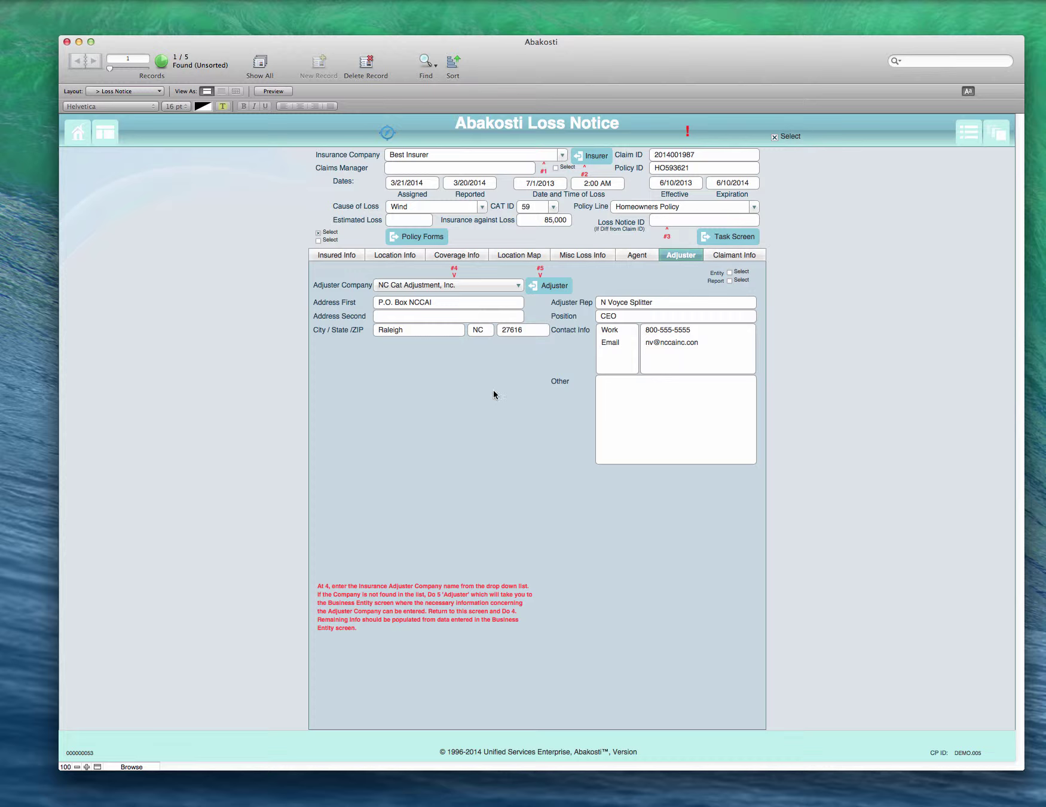
left_click(470, 290)
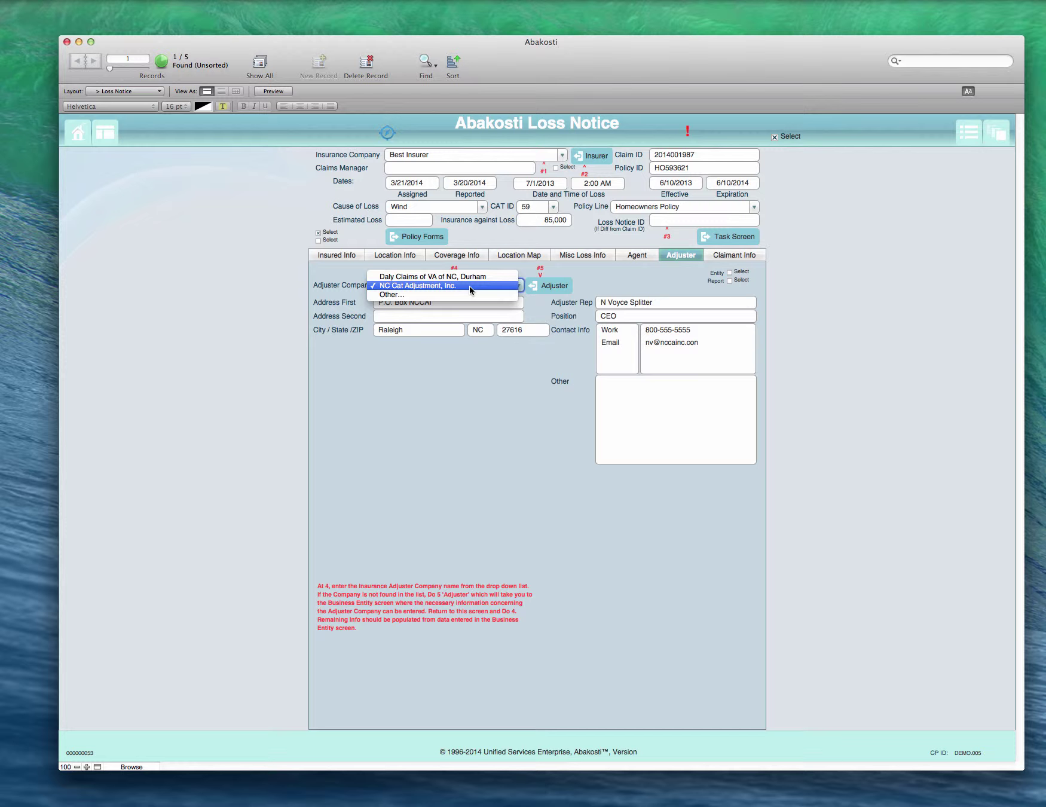
left_click(466, 273)
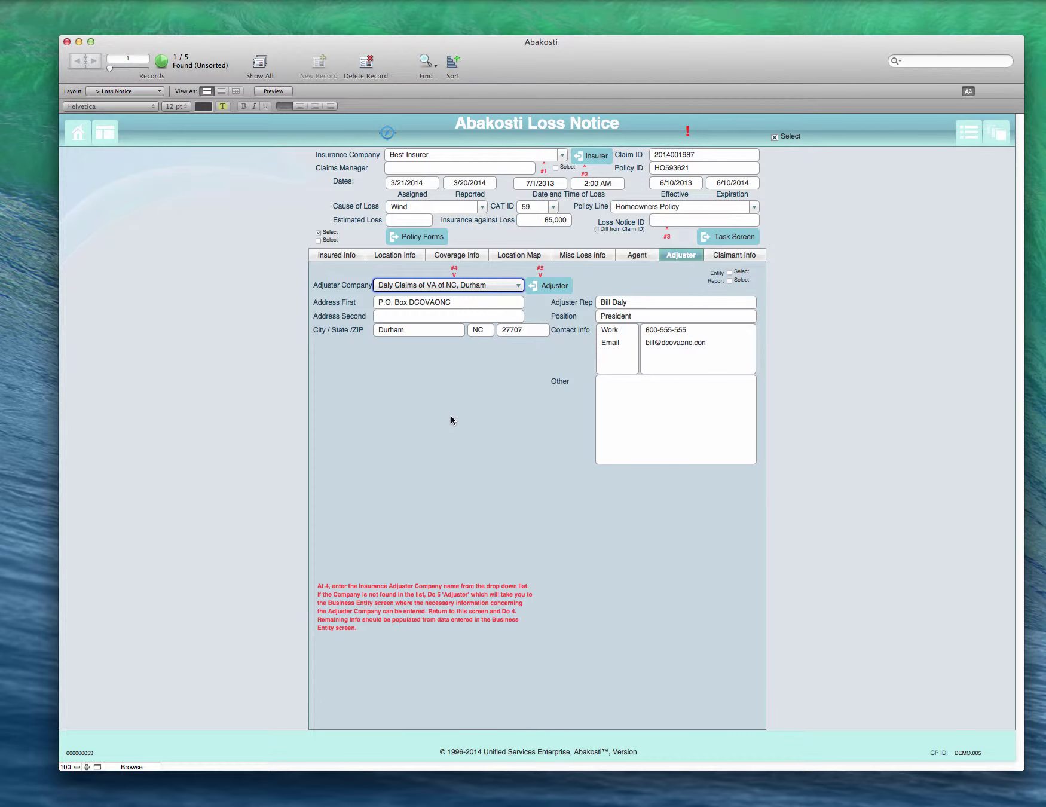
left_click(481, 294)
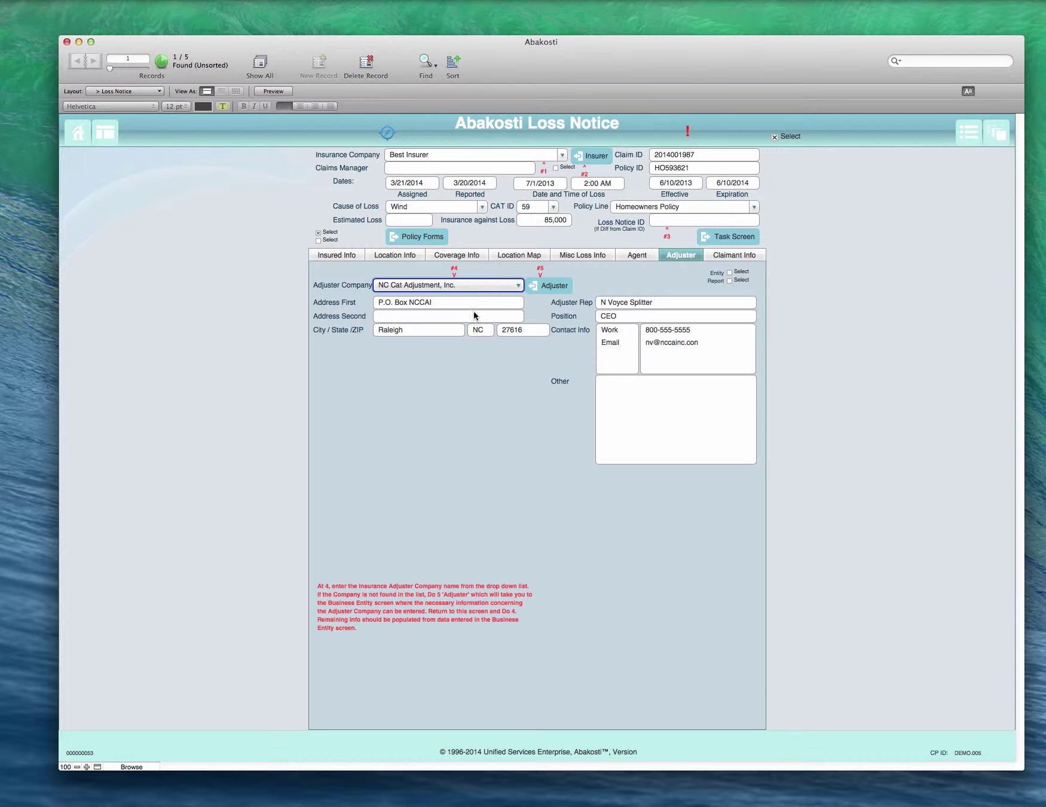
left_click(493, 373)
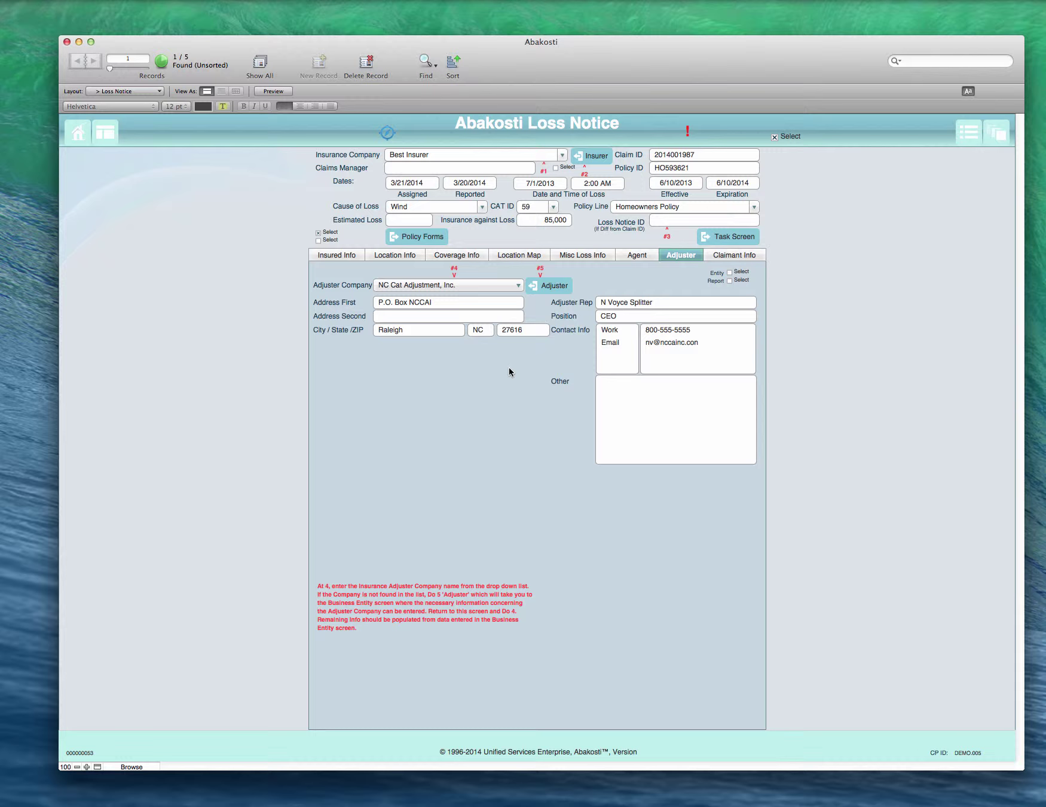
left_click(717, 258)
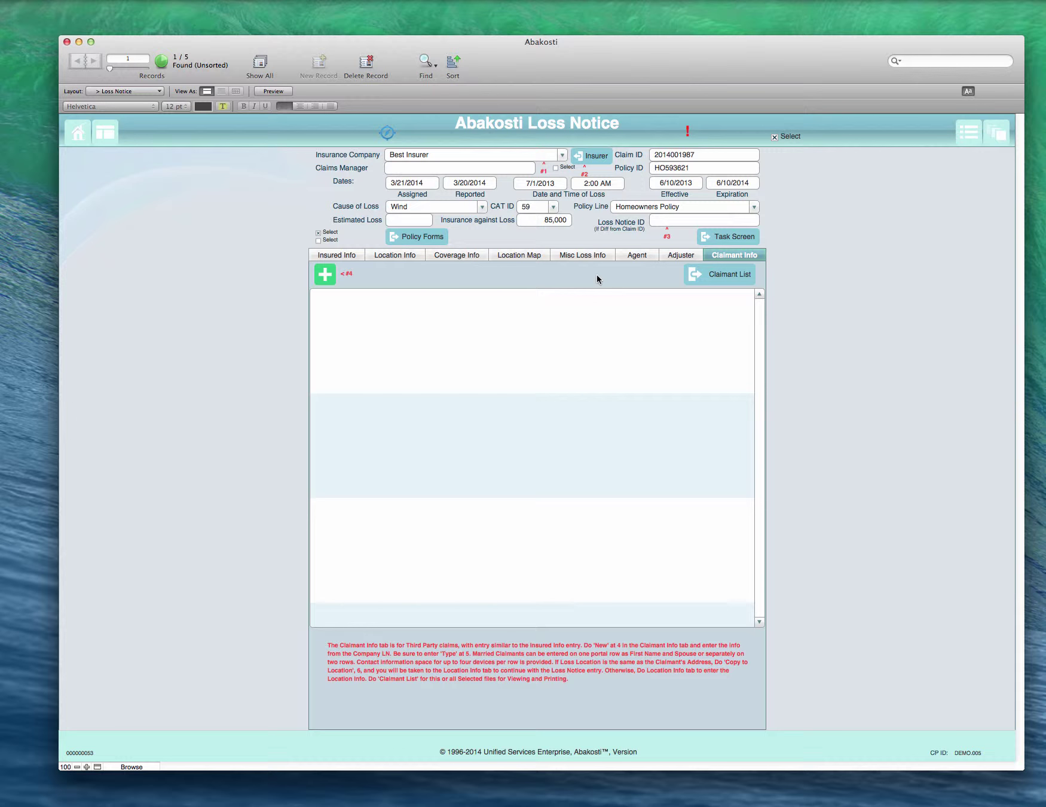
left_click(325, 279)
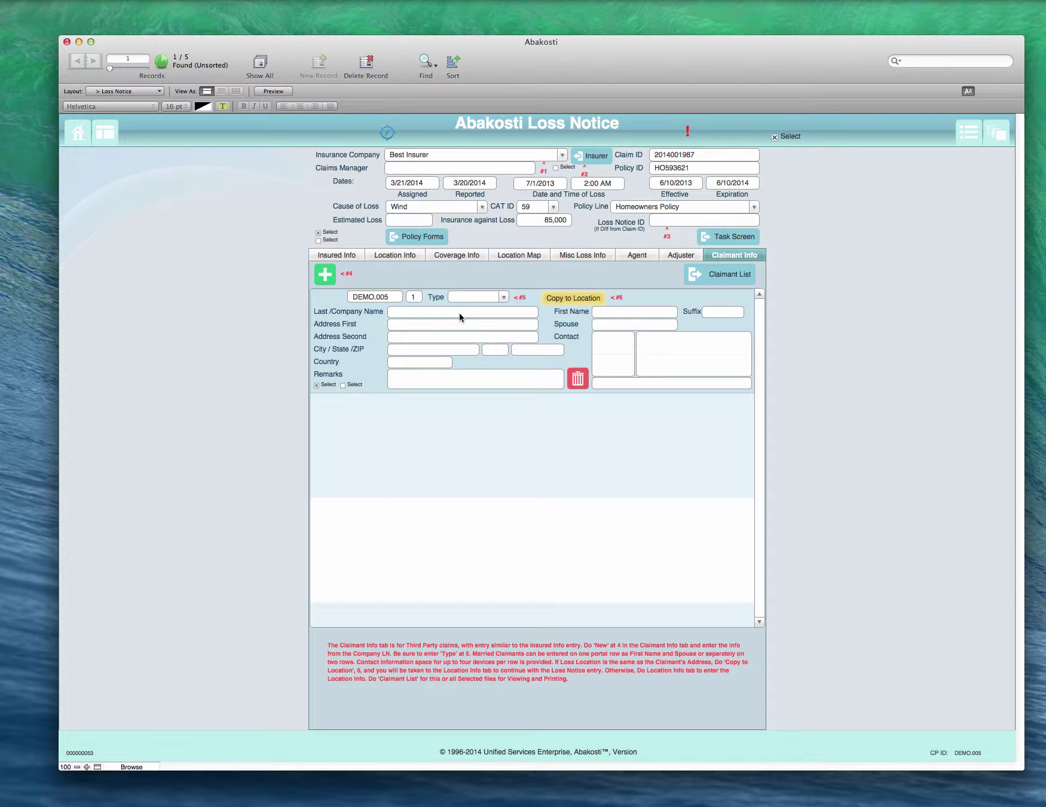
left_click(400, 278)
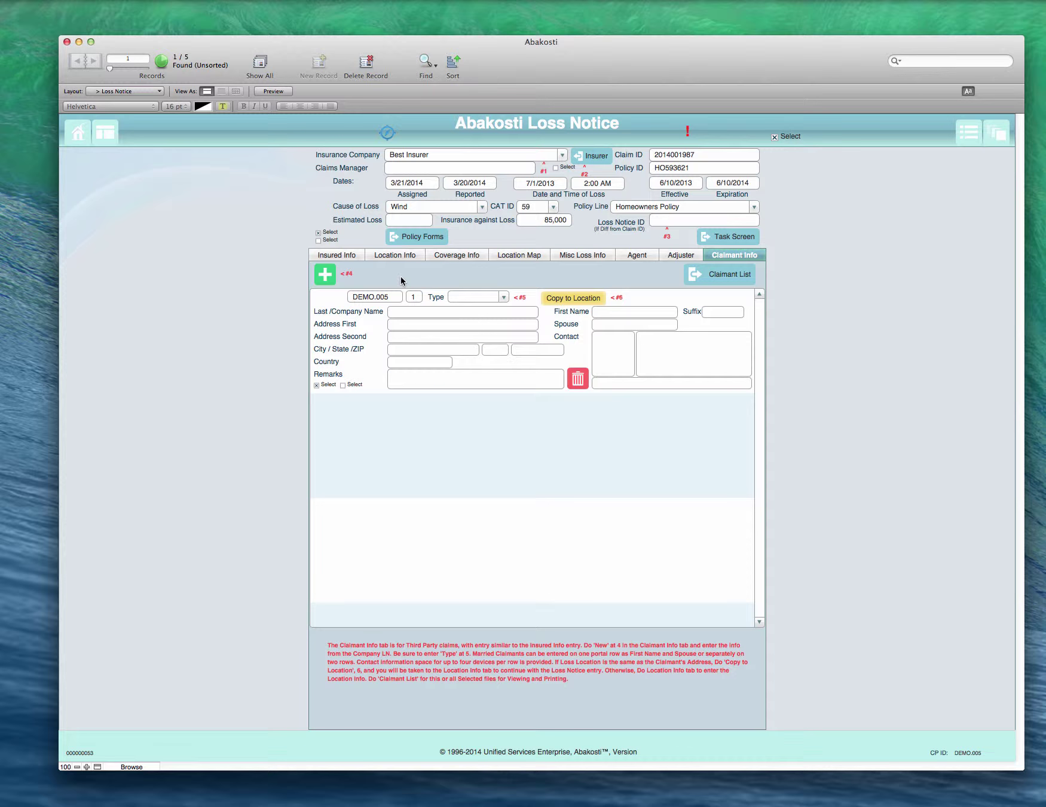
left_click(578, 378)
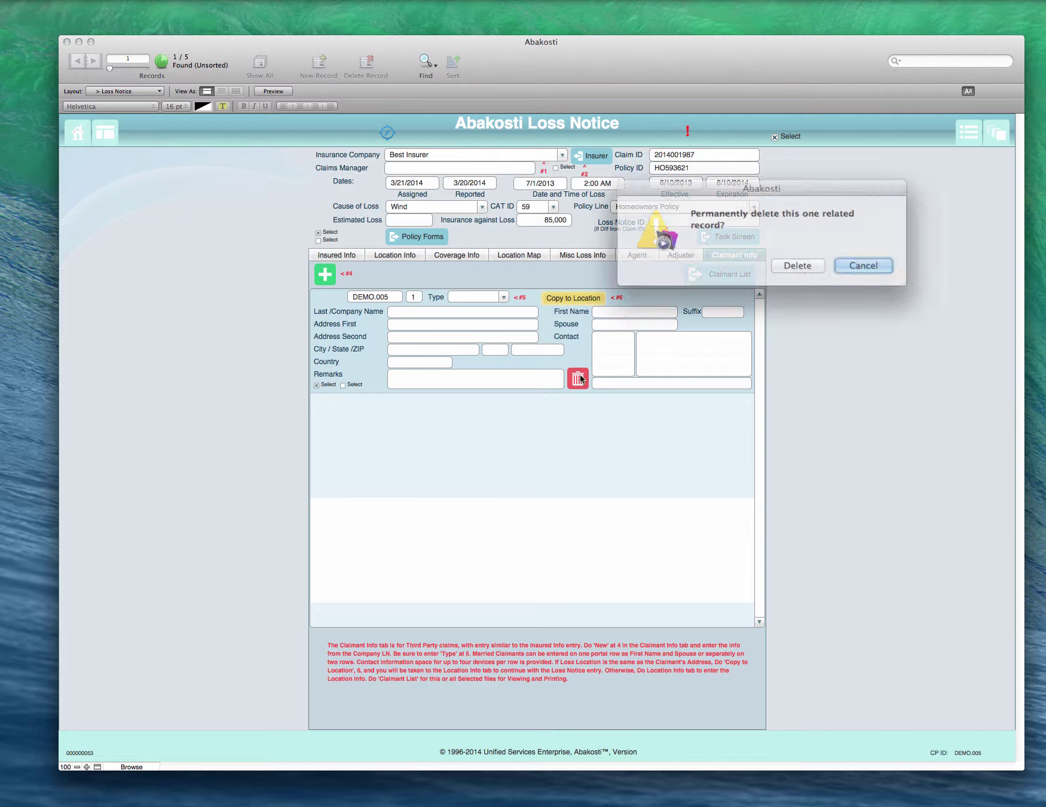
left_click(787, 262)
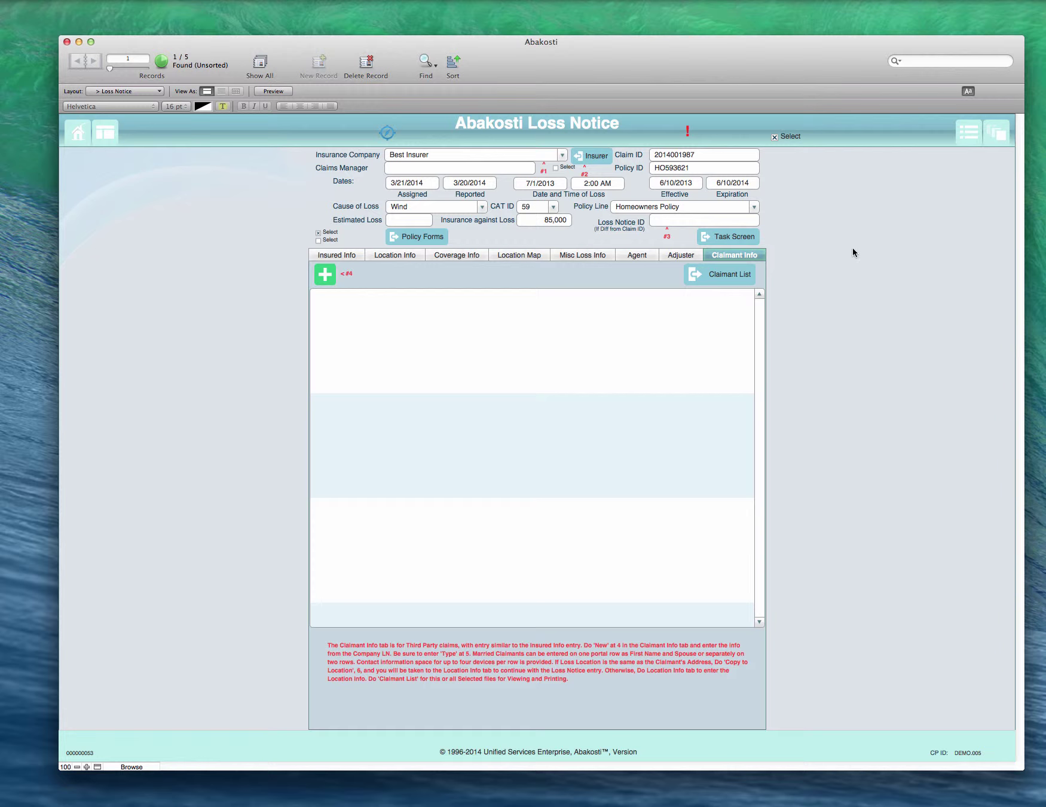
Return to the File Manager and open DEMO.001's Amalgamated Wind & Hail Loss Notice.
left_click(969, 135)
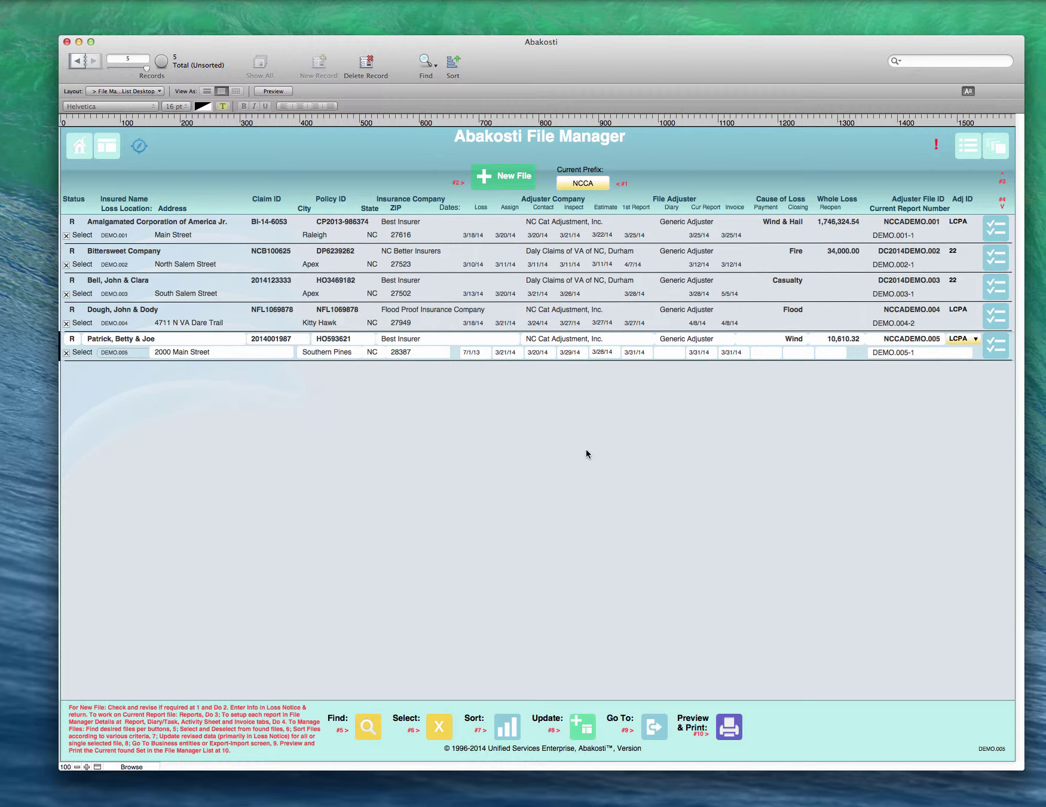
left_click(399, 236)
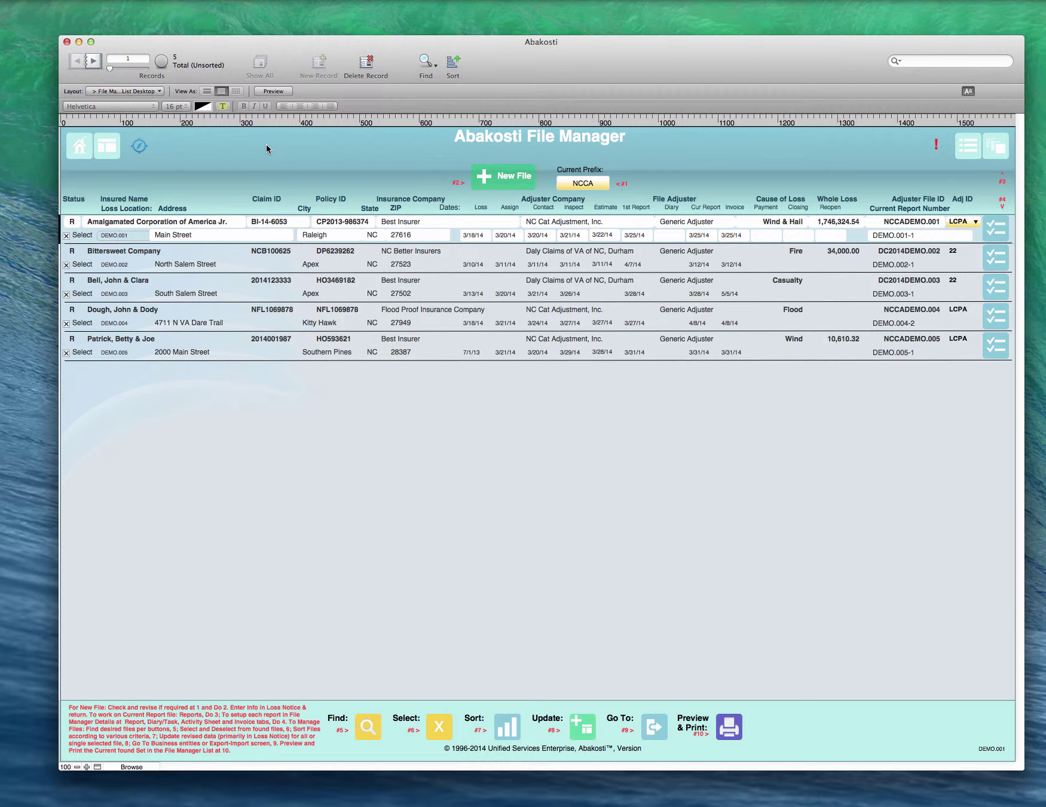
left_click(107, 146)
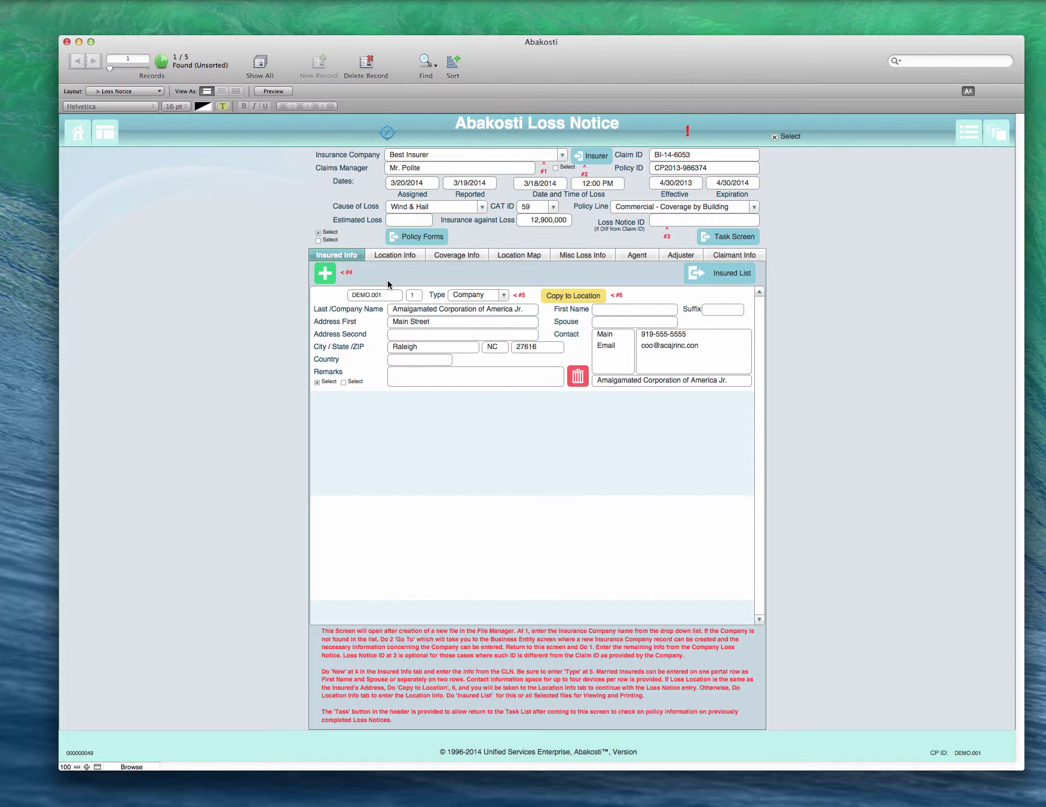
left_click(393, 255)
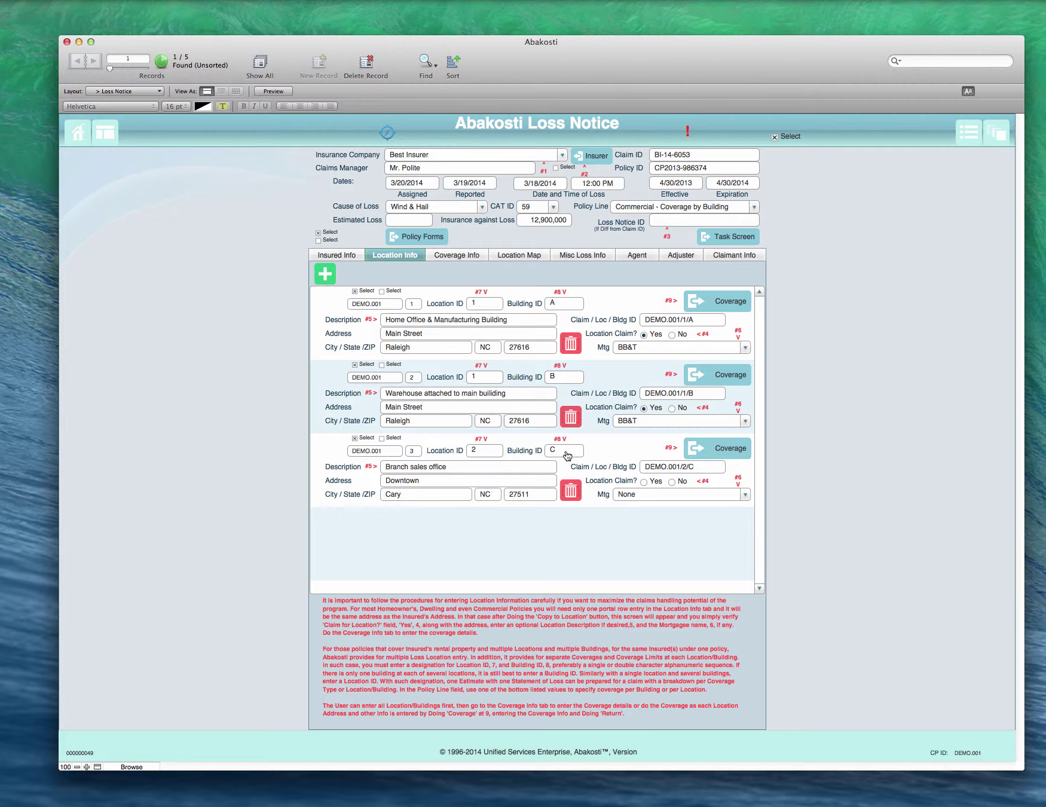
left_click(720, 306)
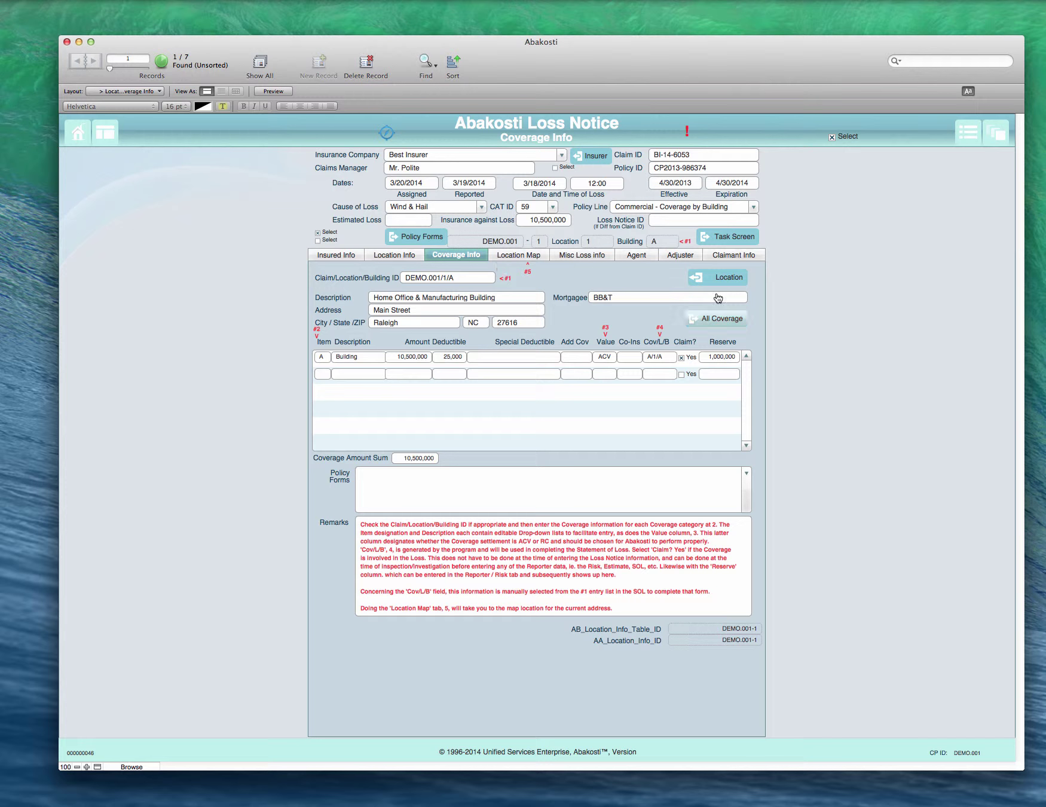
left_click(727, 277)
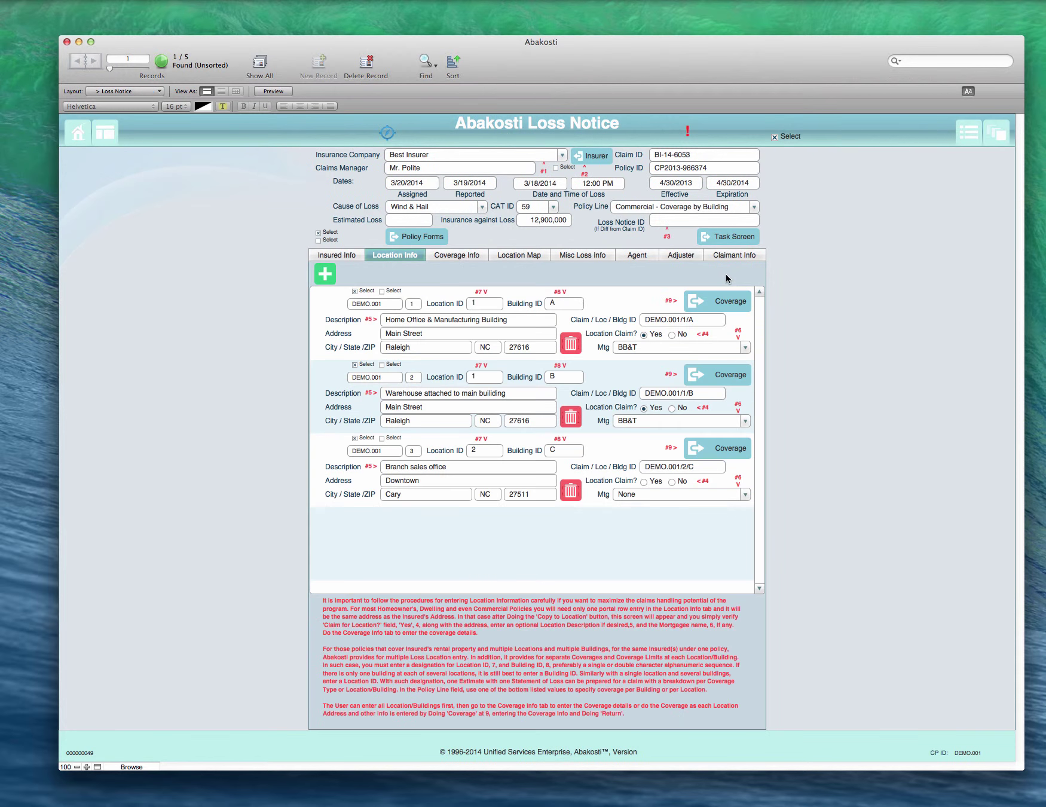
left_click(711, 375)
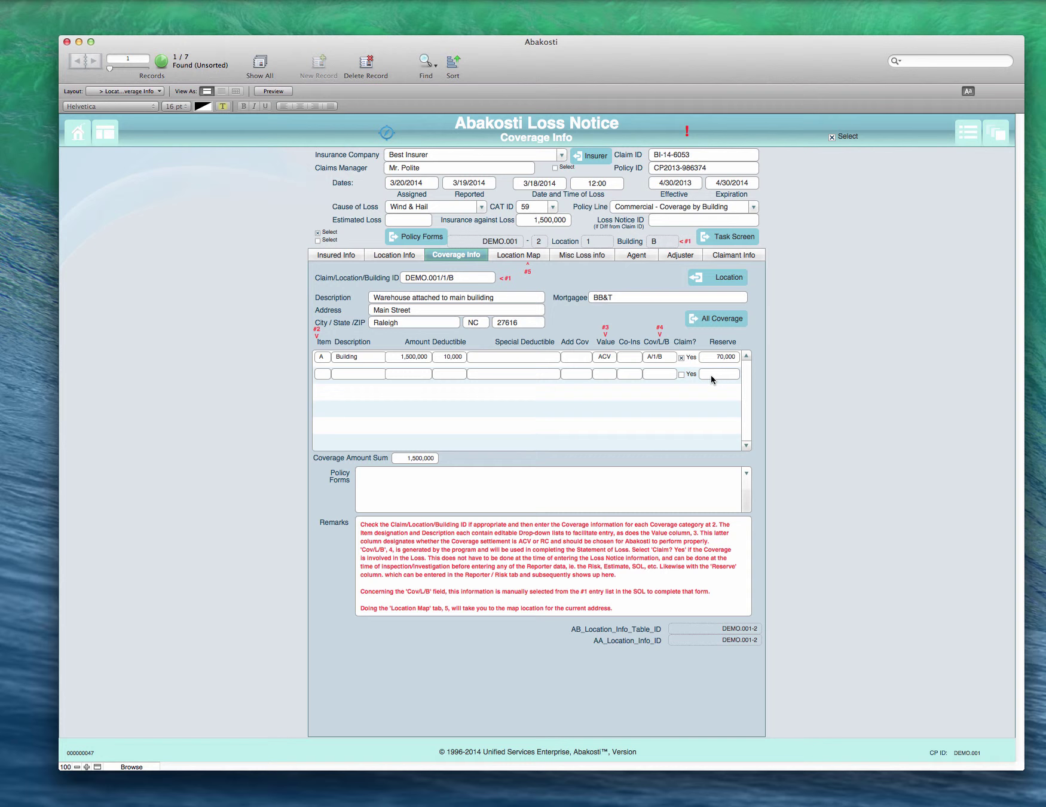
left_click(733, 279)
left_click(729, 451)
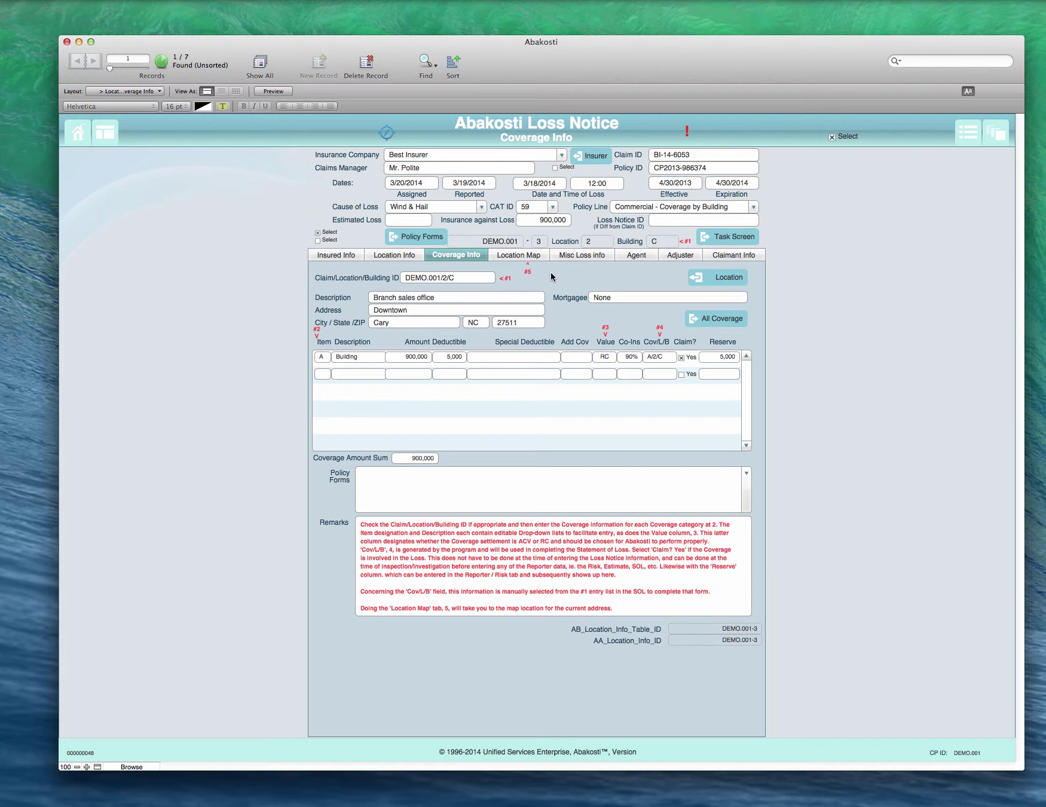
left_click(394, 255)
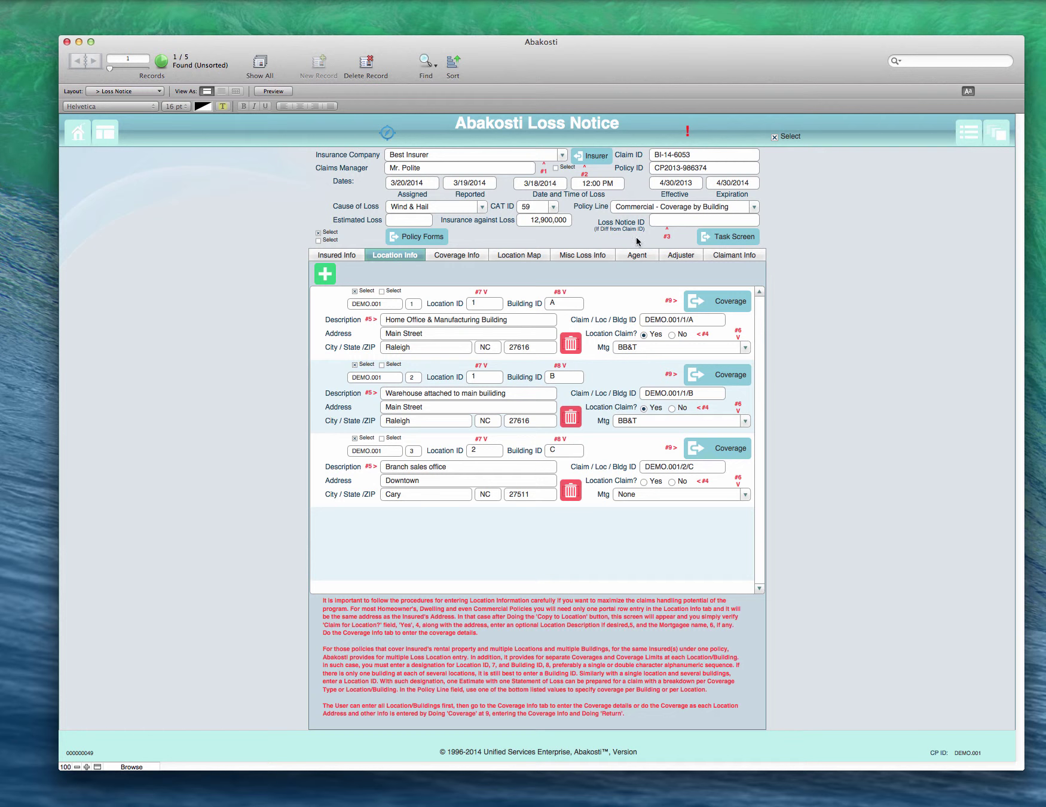
left_click(966, 131)
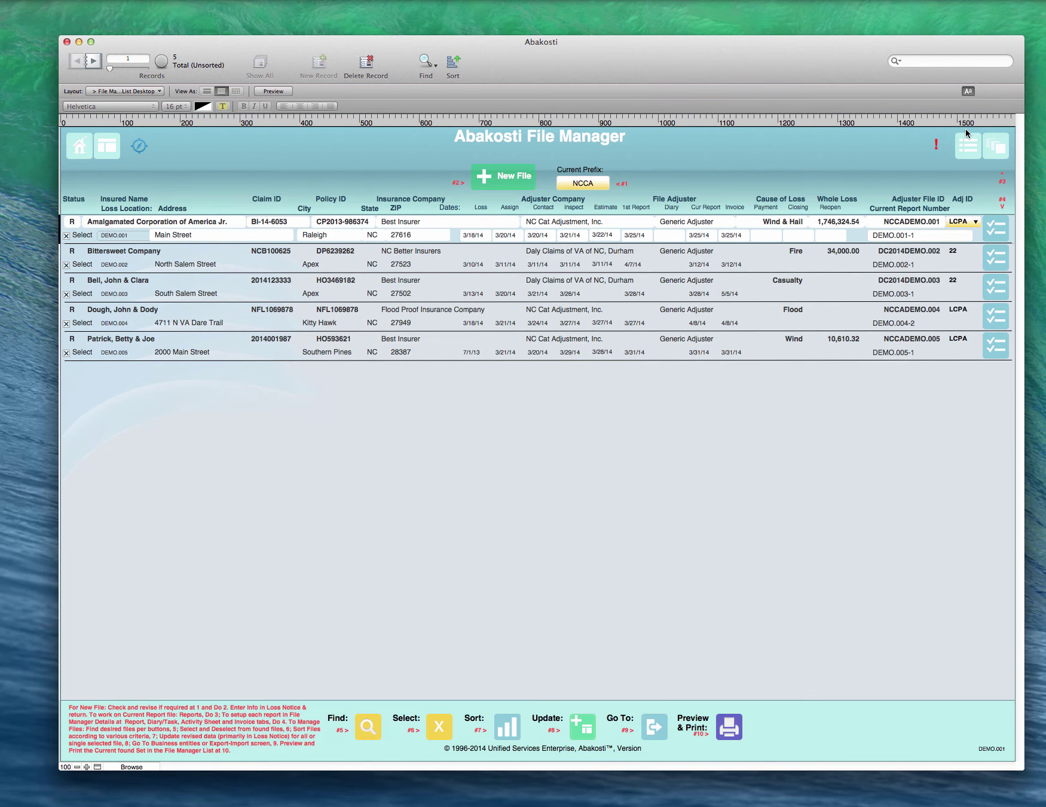
left_click(303, 263)
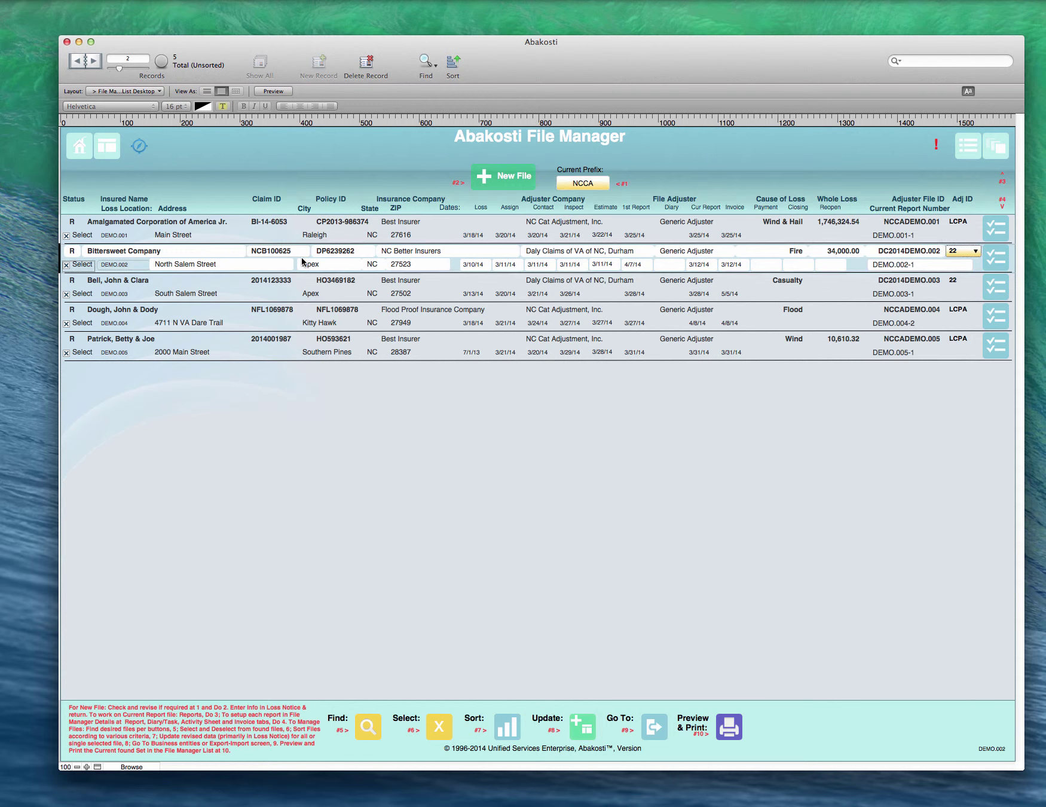
Open the loss notice for the Bittersweet Company fire claim, file DEMO.002.
left_click(107, 145)
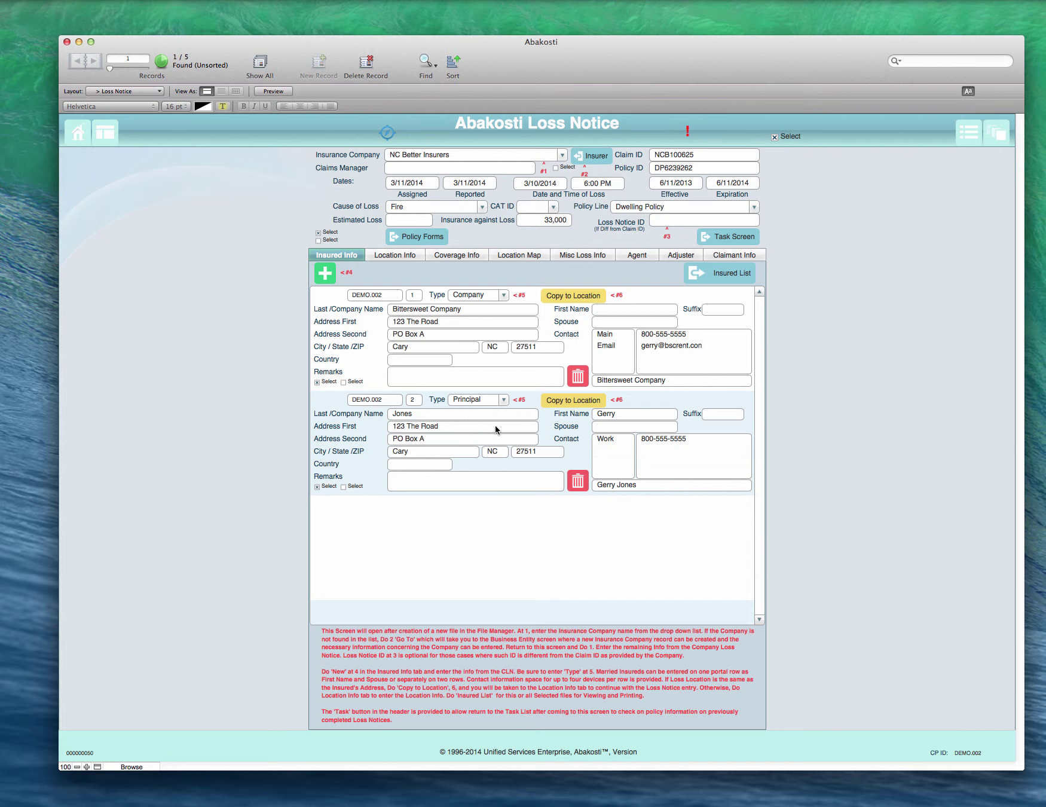
key("Tab")
Review the Rental property location and its coverage: Building 33,000 ACV, Contents 3,000.
left_click(400, 274)
left_click(411, 257)
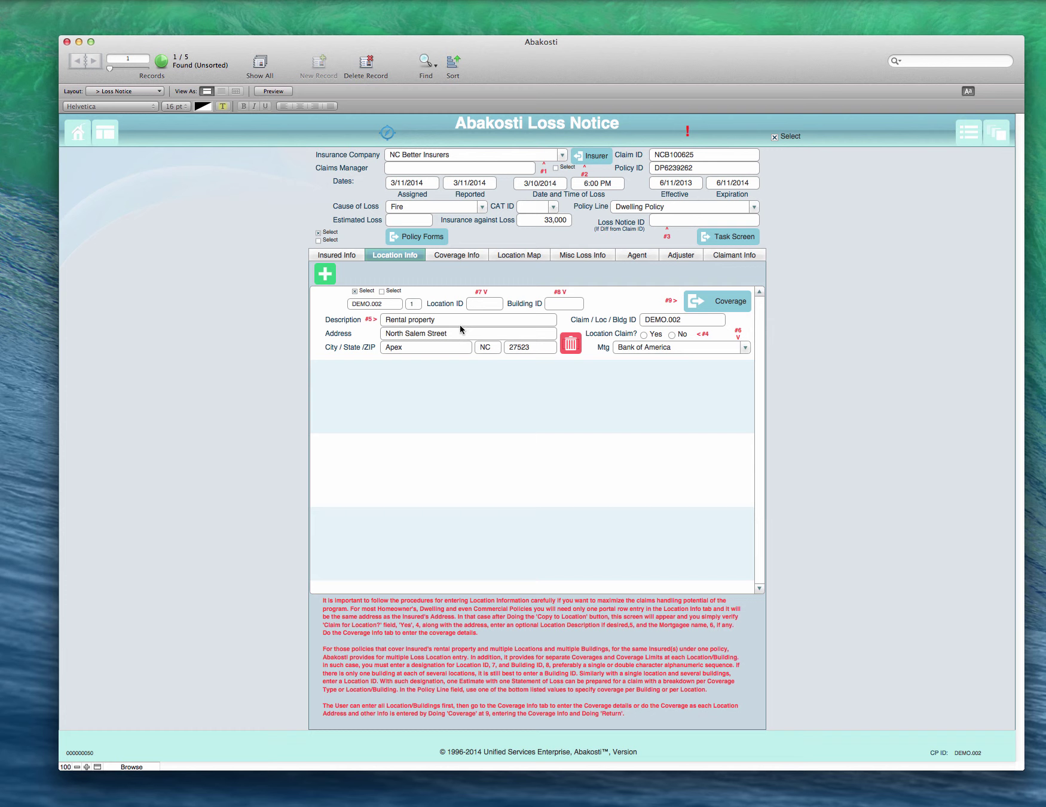
left_click(465, 256)
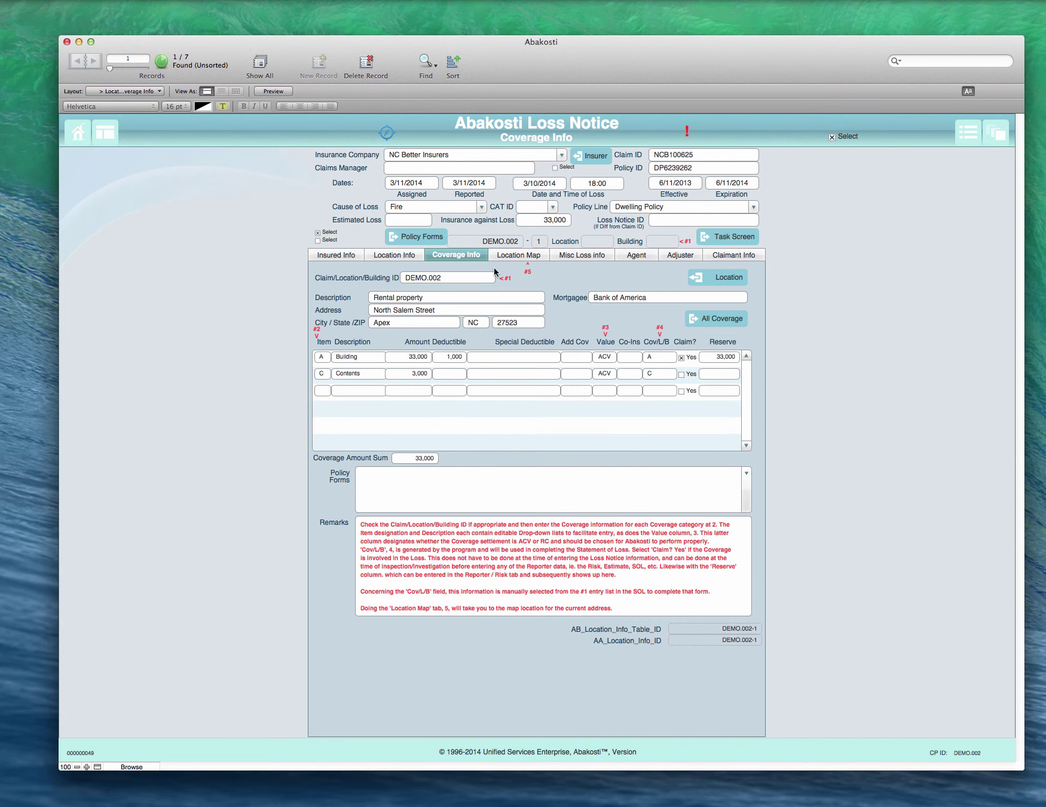
left_click(970, 130)
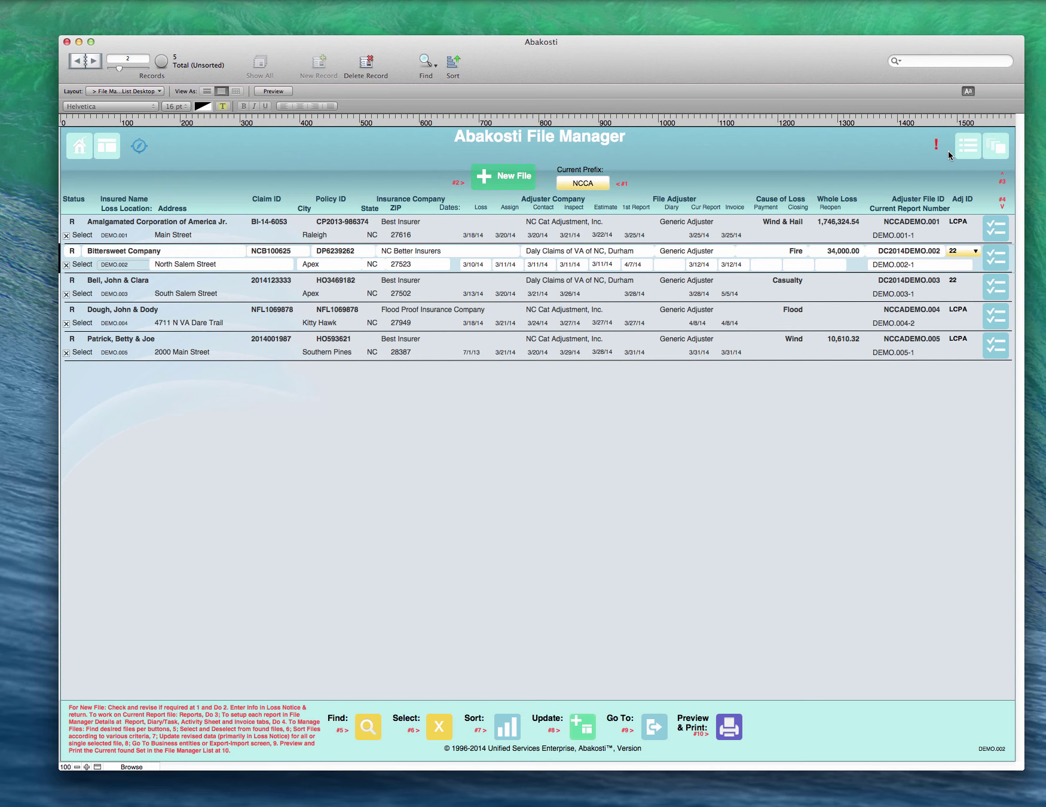